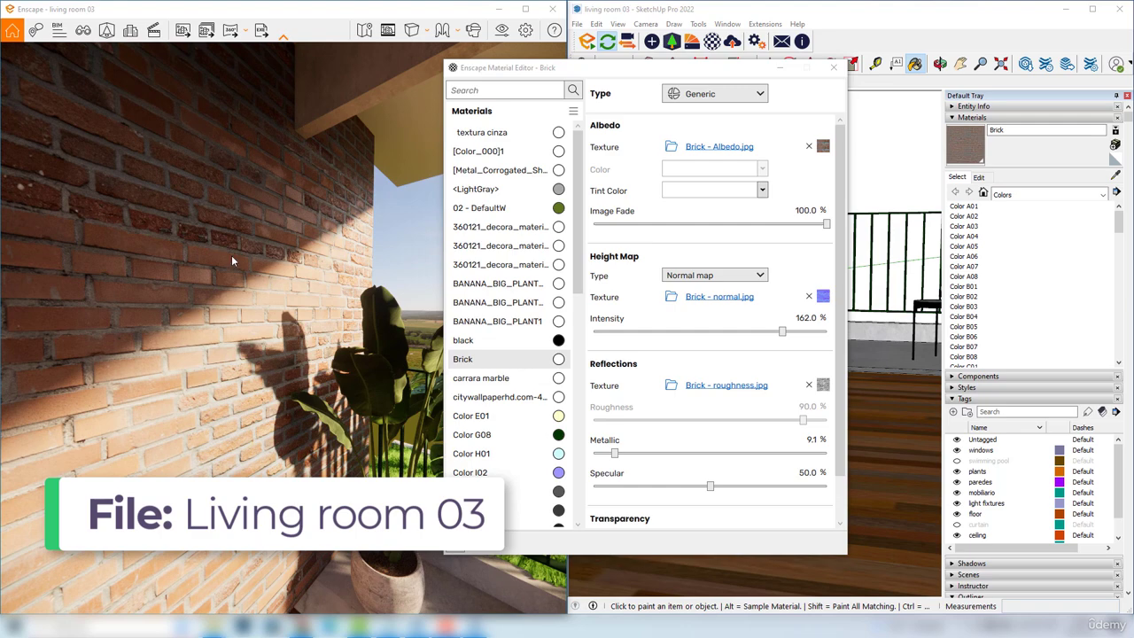
- Sample the wood floor's material in the SketchUp view to load it into the Enscape Material Editor
scroll(222, 249, "down", 6)
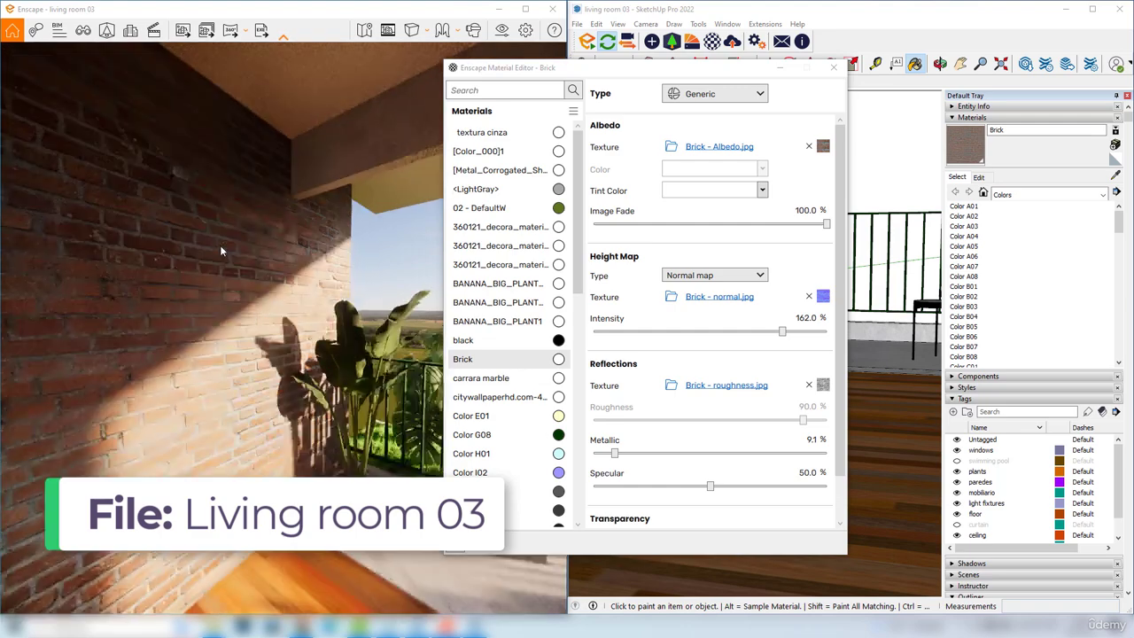
scroll(222, 260, "down", 3)
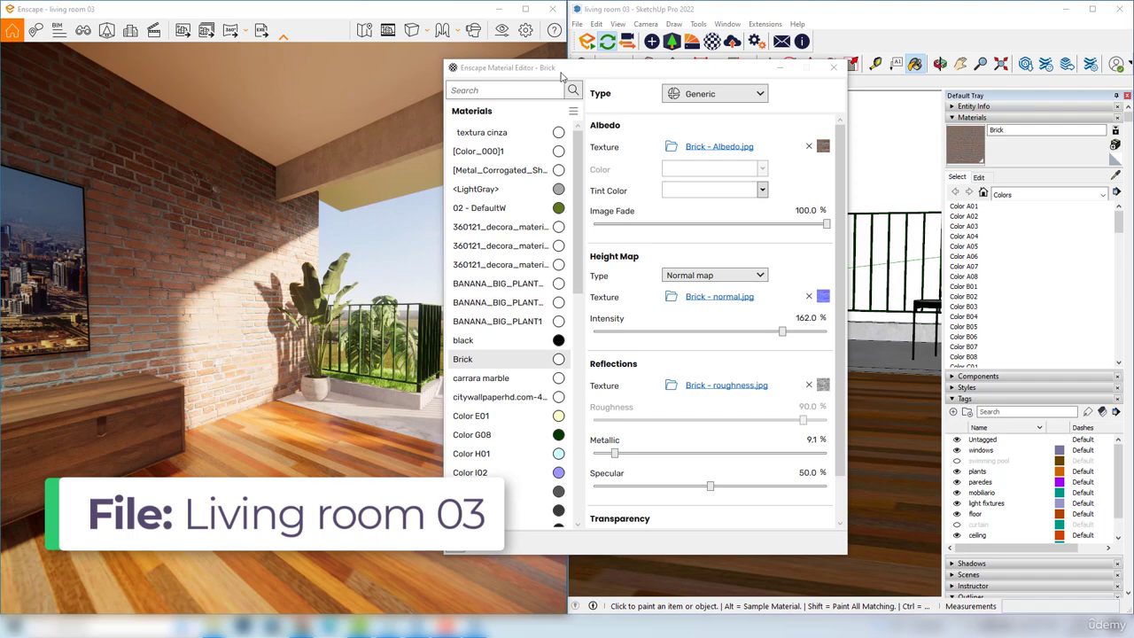
mouse_move(560, 77)
left_mouse_down()
mouse_move(173, 129)
mouse_move(177, 106)
left_mouse_up()
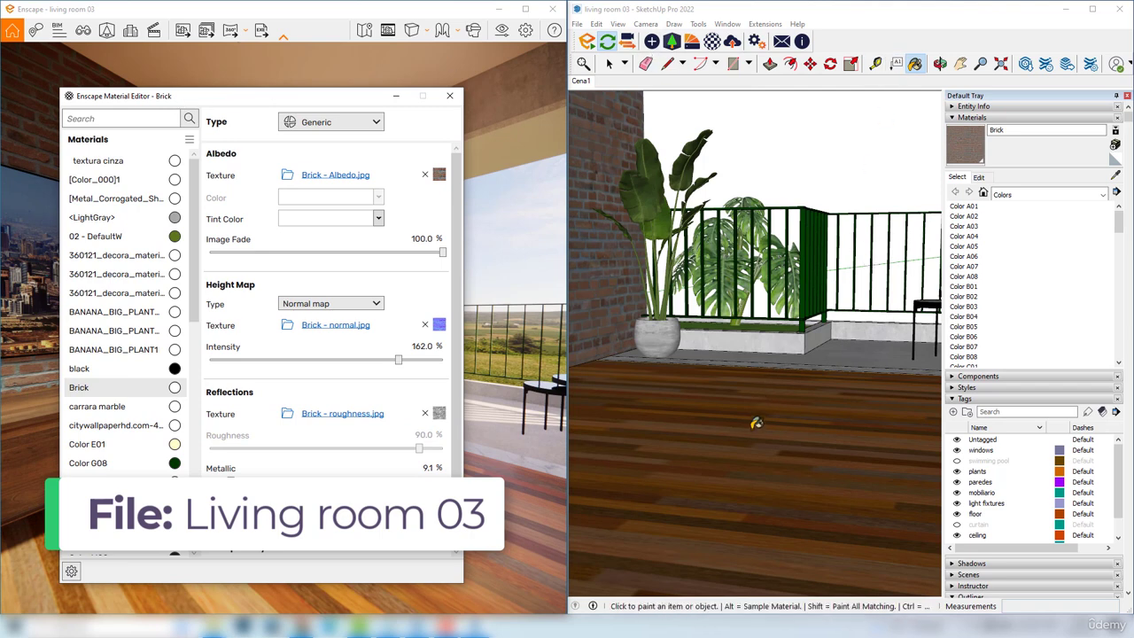
key("alt")
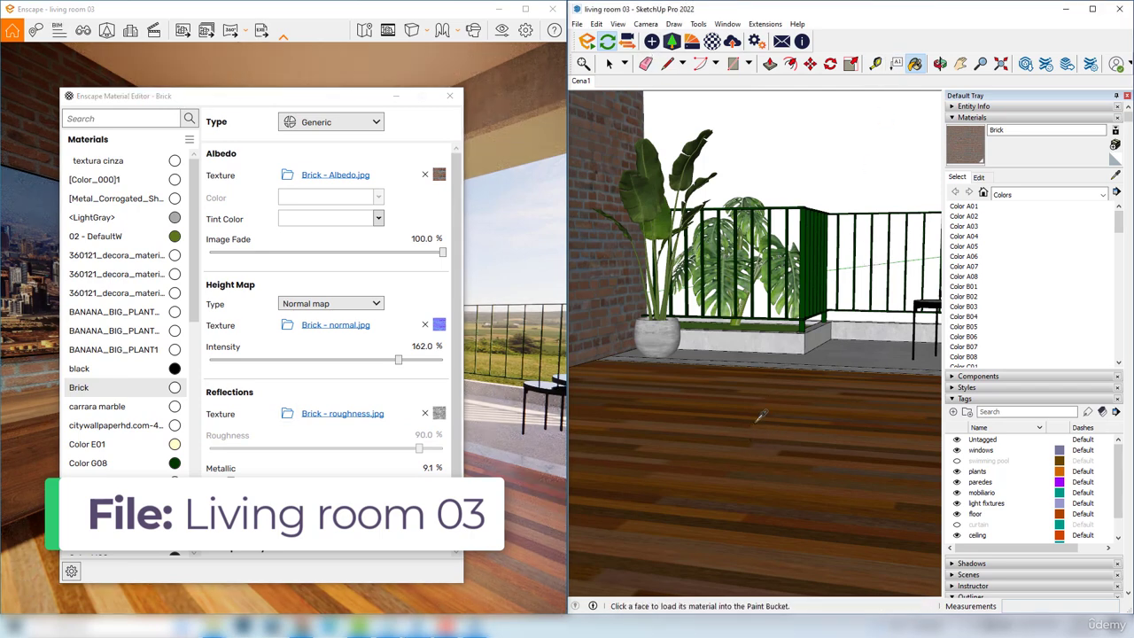
left_click(755, 408, "alt")
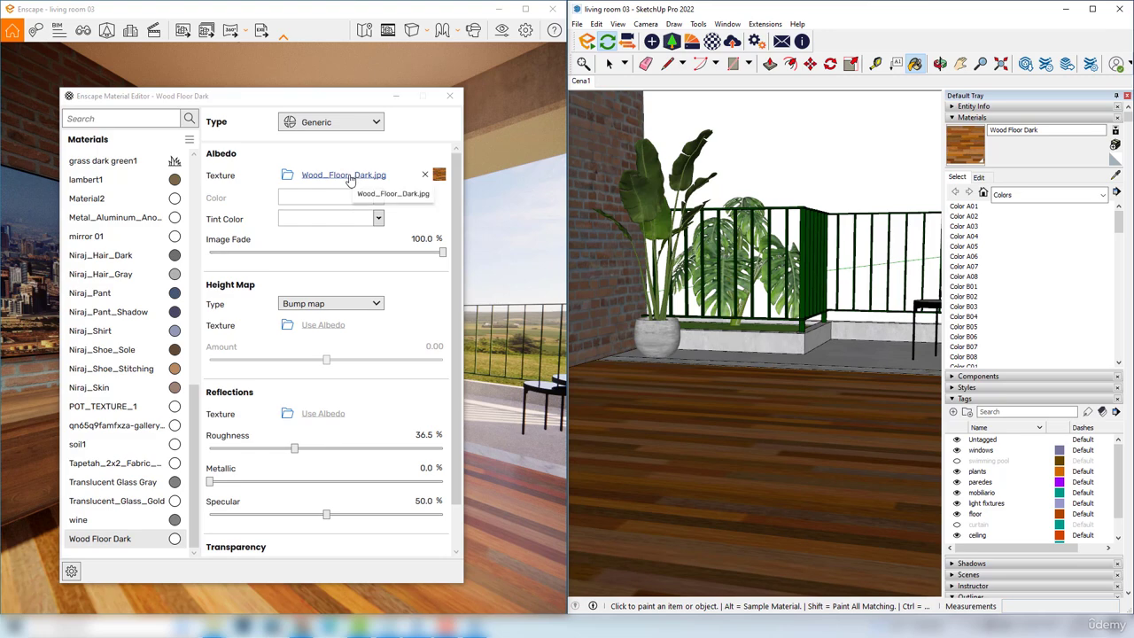
- Replace the floor material's albedo texture with the Wood - albedo image from the Wood - 2k folder
left_click(287, 177)
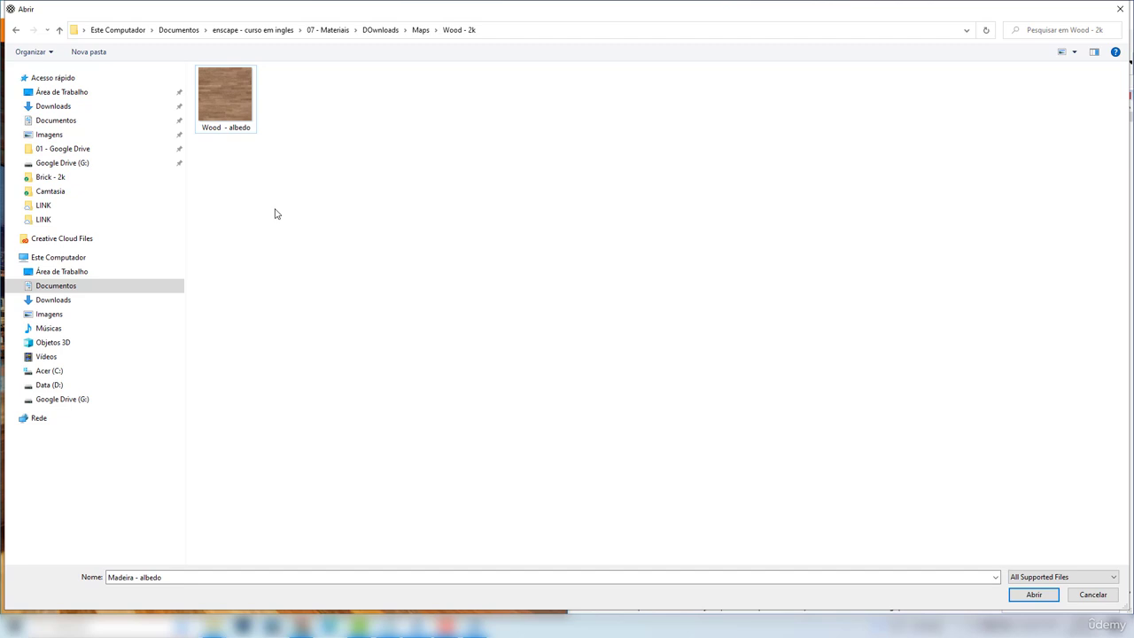
left_click(235, 112)
key("Return")
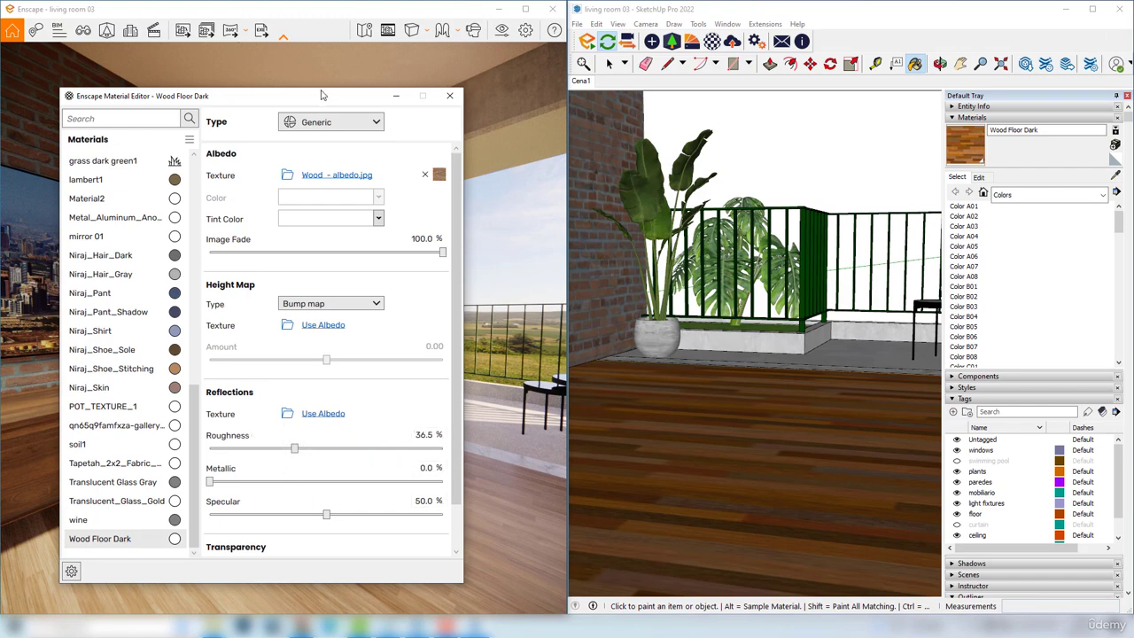
- Set the floor albedo texture's width to 3 m in its explicit texture transformation and return to the material settings
left_click_drag(323, 96, 198, 89)
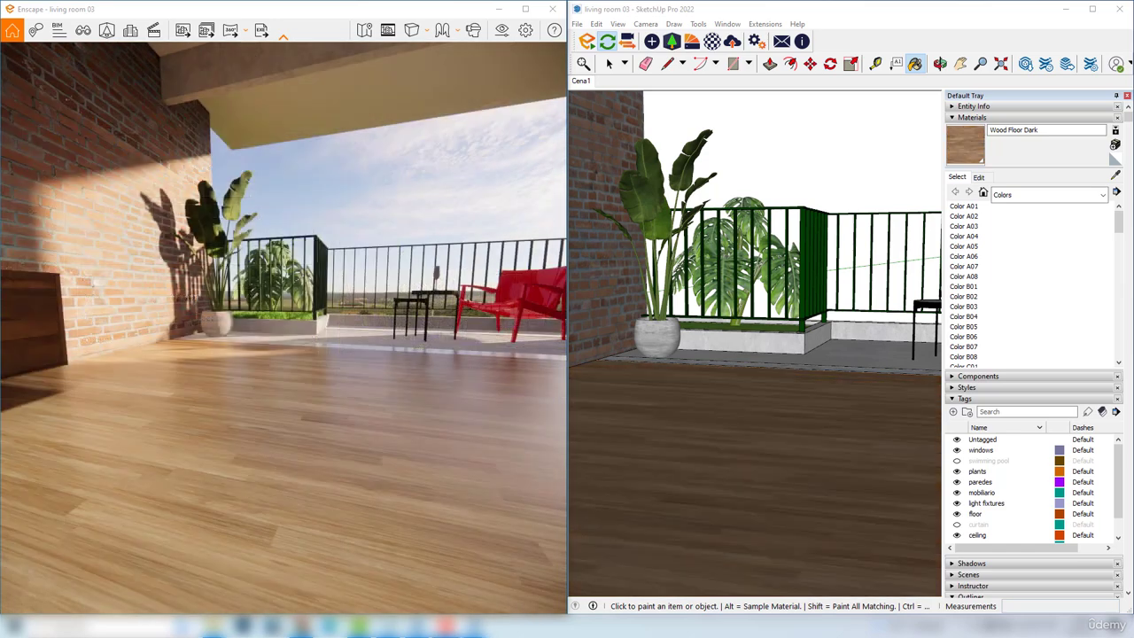
mouse_move(283, 381)
left_mouse_down()
mouse_move(200, 377)
mouse_move(256, 378)
left_mouse_up()
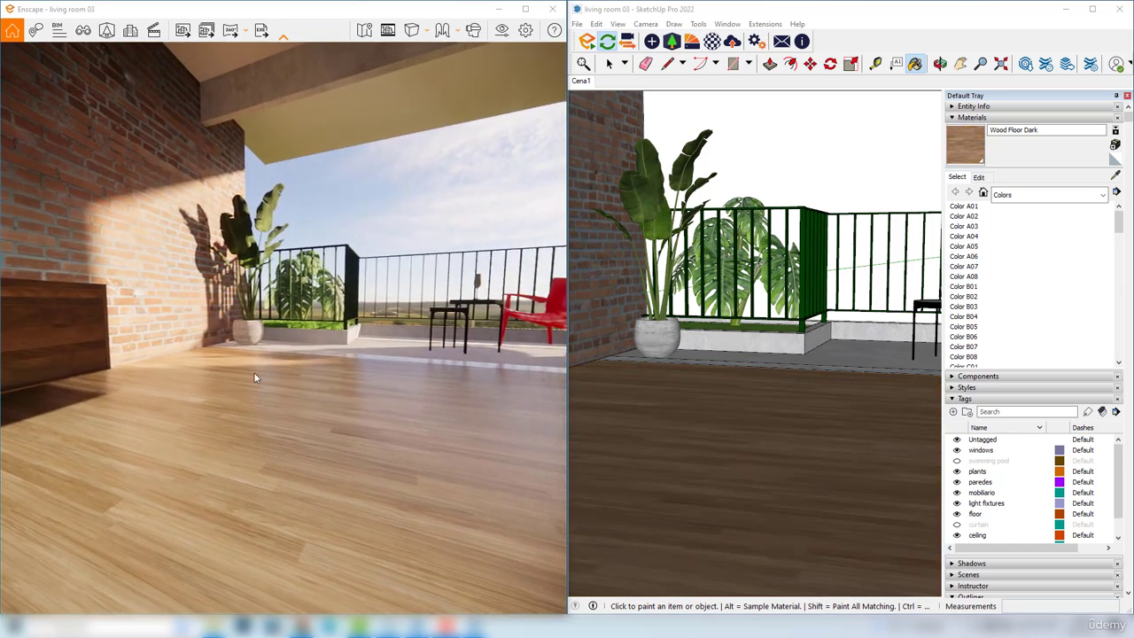
scroll(378, 374, "up", 3)
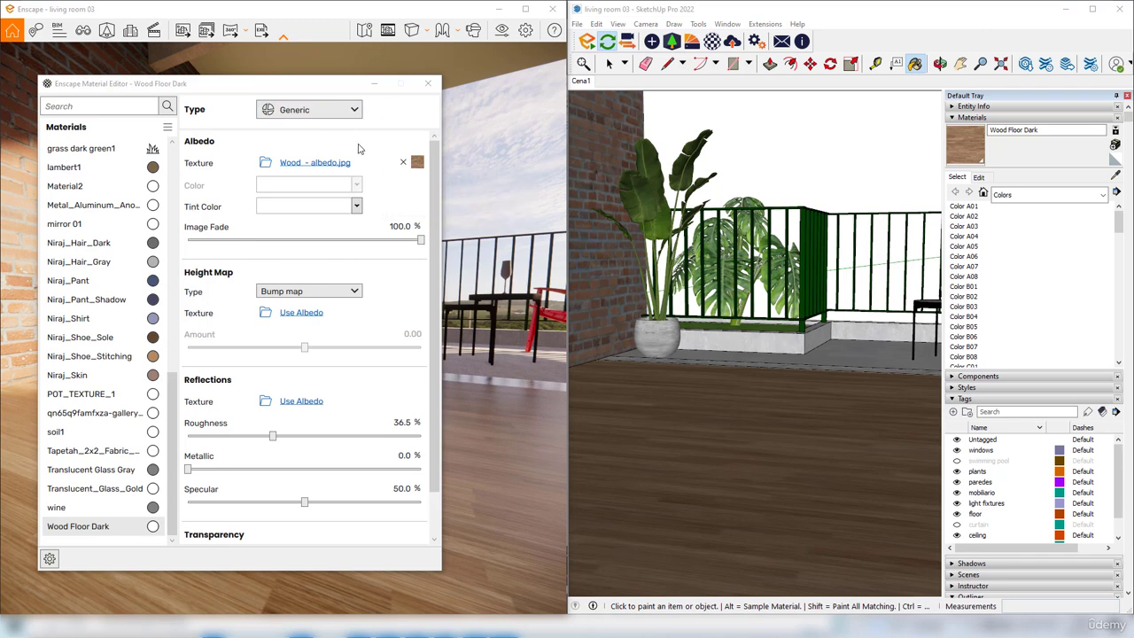
left_click(304, 165)
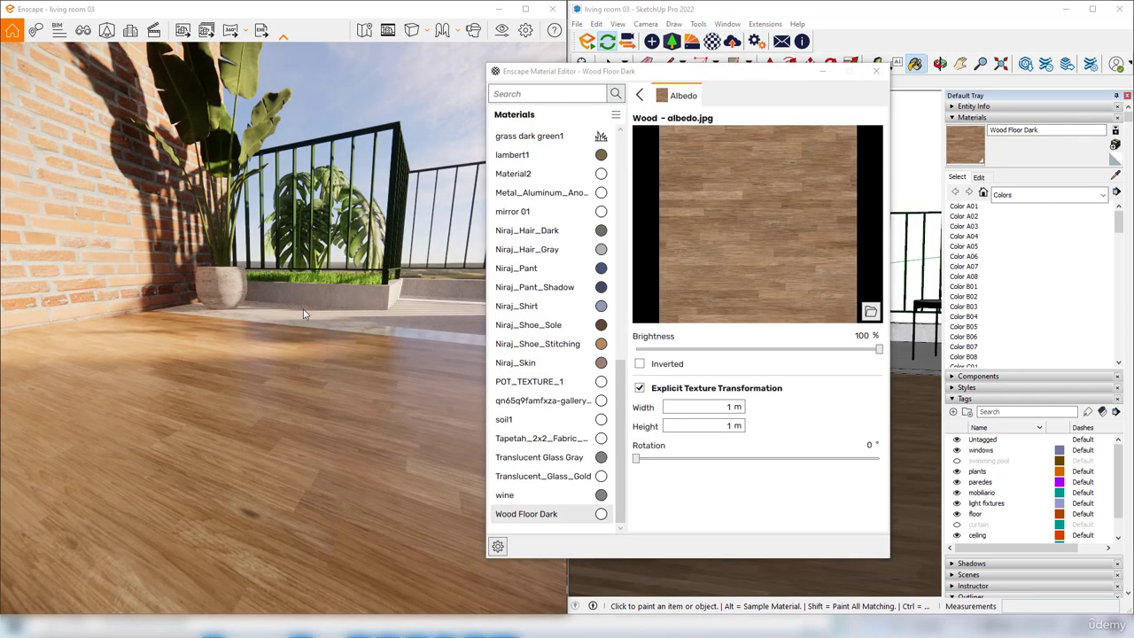
left_click(725, 408)
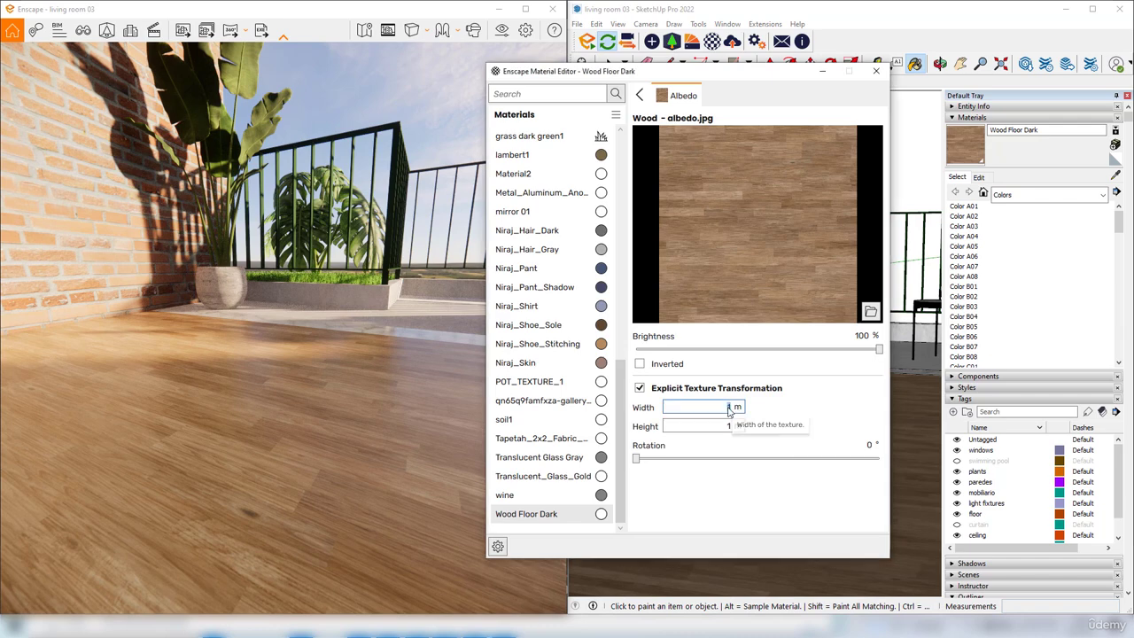
type("3")
key("Return")
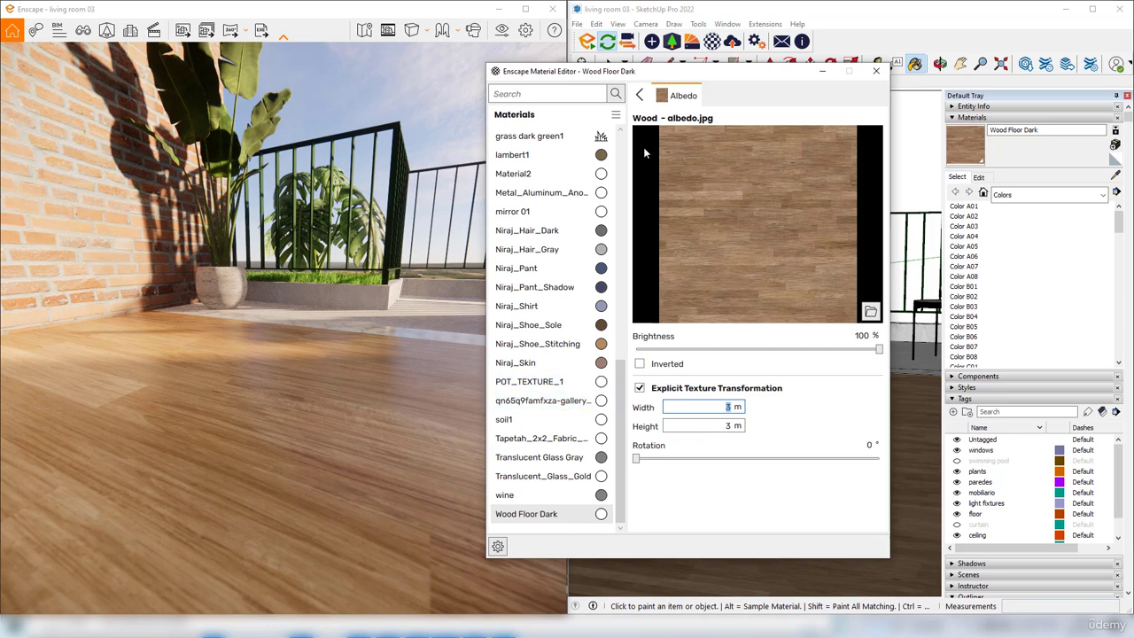
left_click_drag(312, 481, 321, 396)
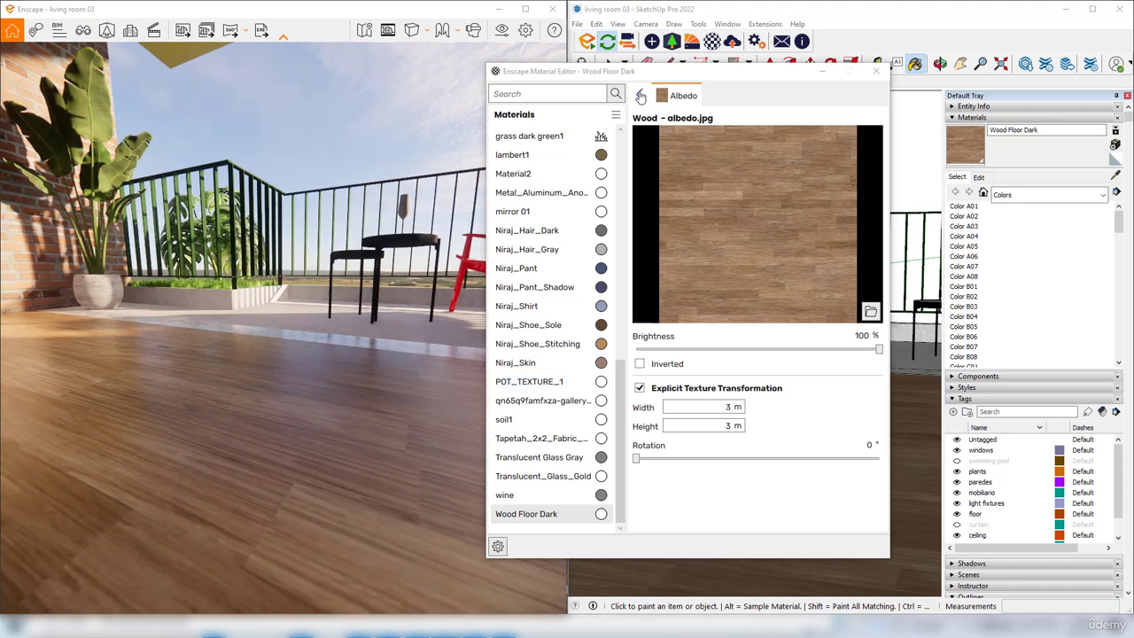
left_click(643, 96)
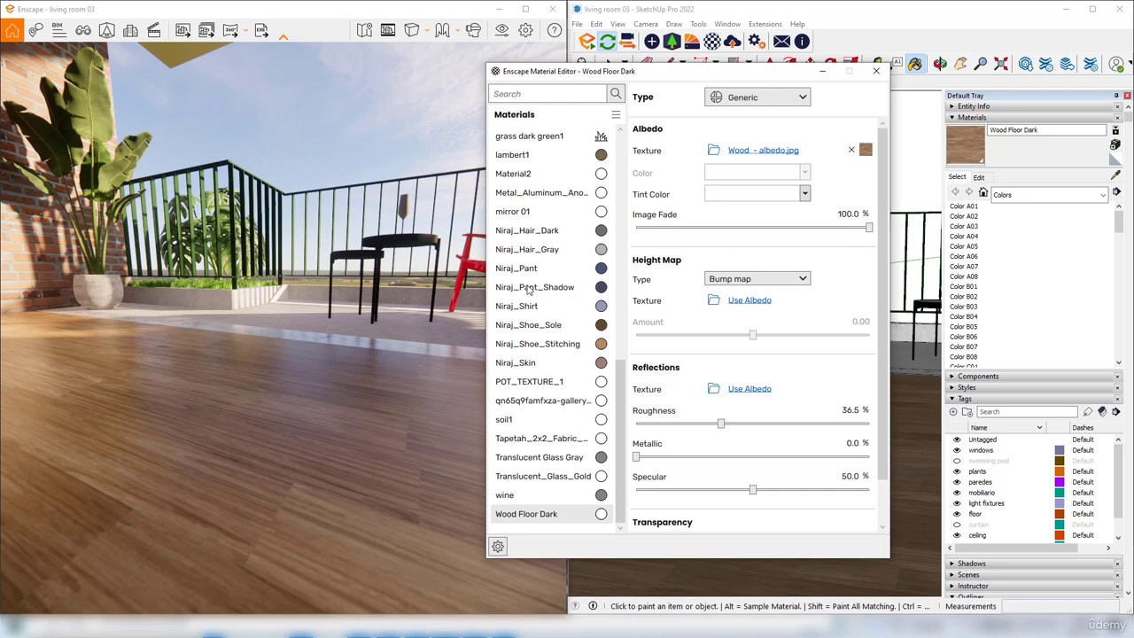
- Use the albedo image as the bump map texture in the floor material's Height Map settings
mouse_move(670, 279)
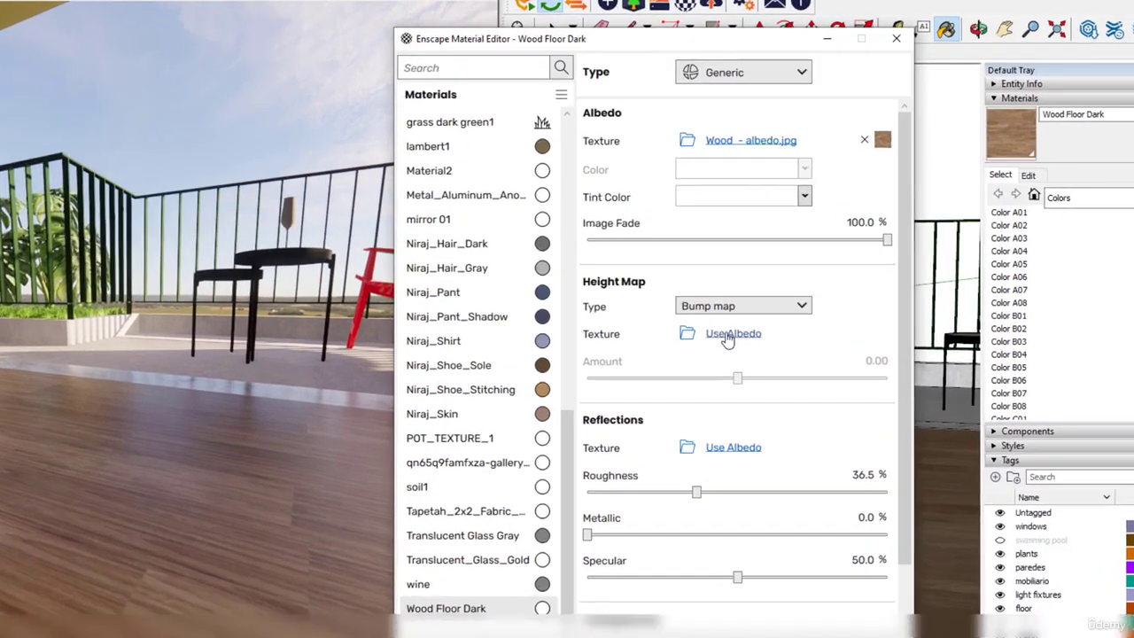
mouse_move(763, 307)
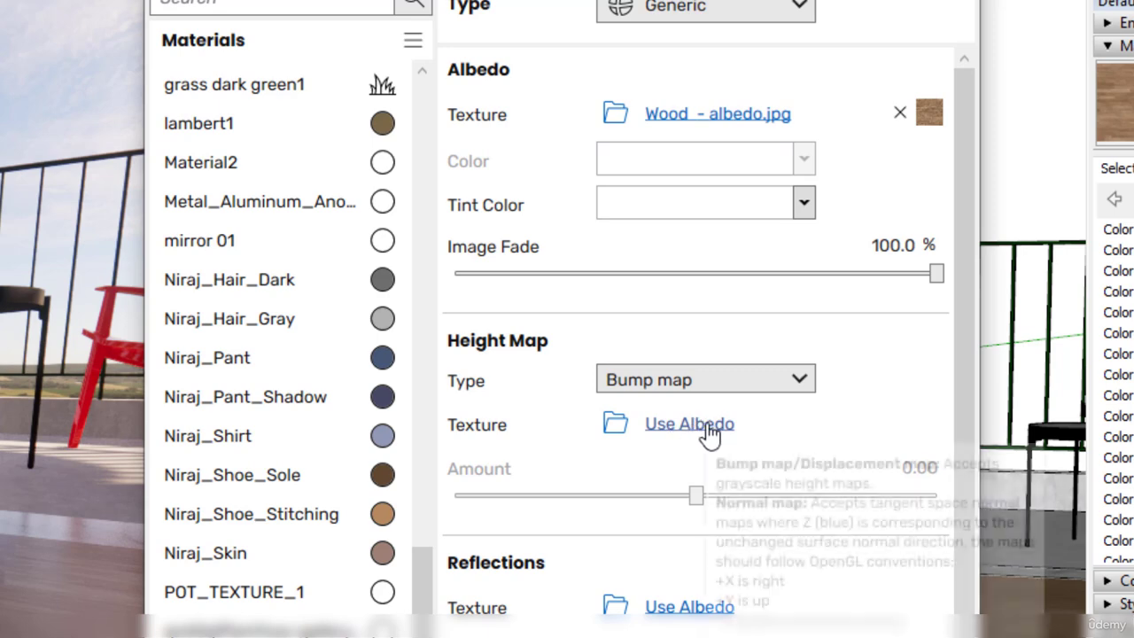
left_click(709, 432)
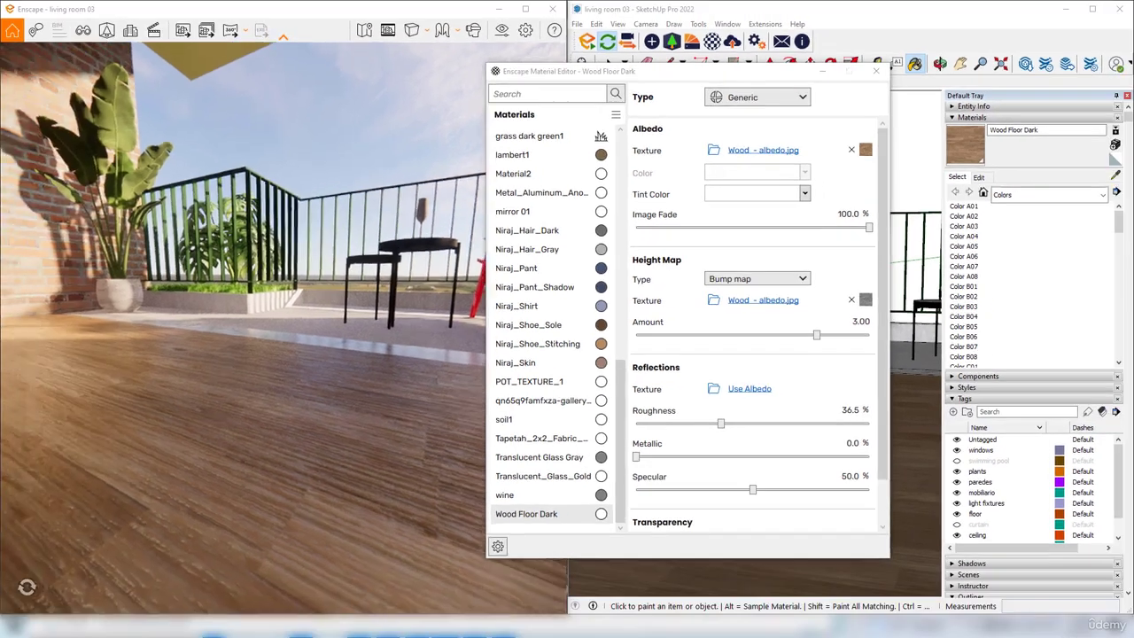
- Lower the floor albedo's Image Fade to 0% to inspect the bump relief close up
left_click_drag(342, 426, 351, 431)
middle_click_drag(350, 431, 348, 464)
scroll(347, 464, "down", 3)
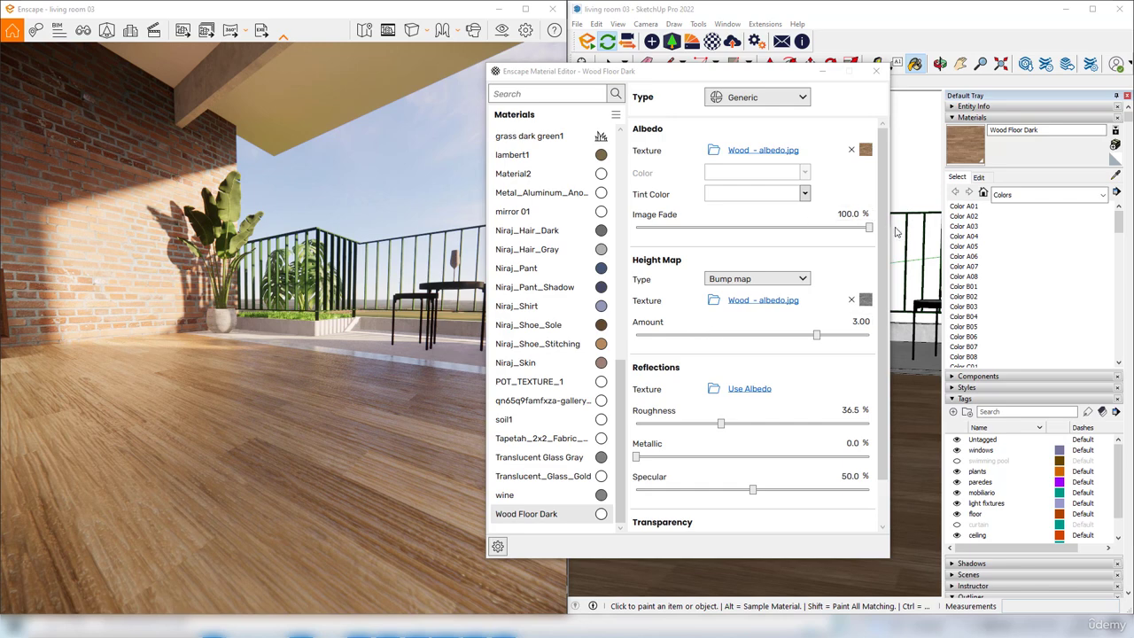
left_click_drag(870, 229, 612, 246)
right_click_drag(326, 482, 318, 451)
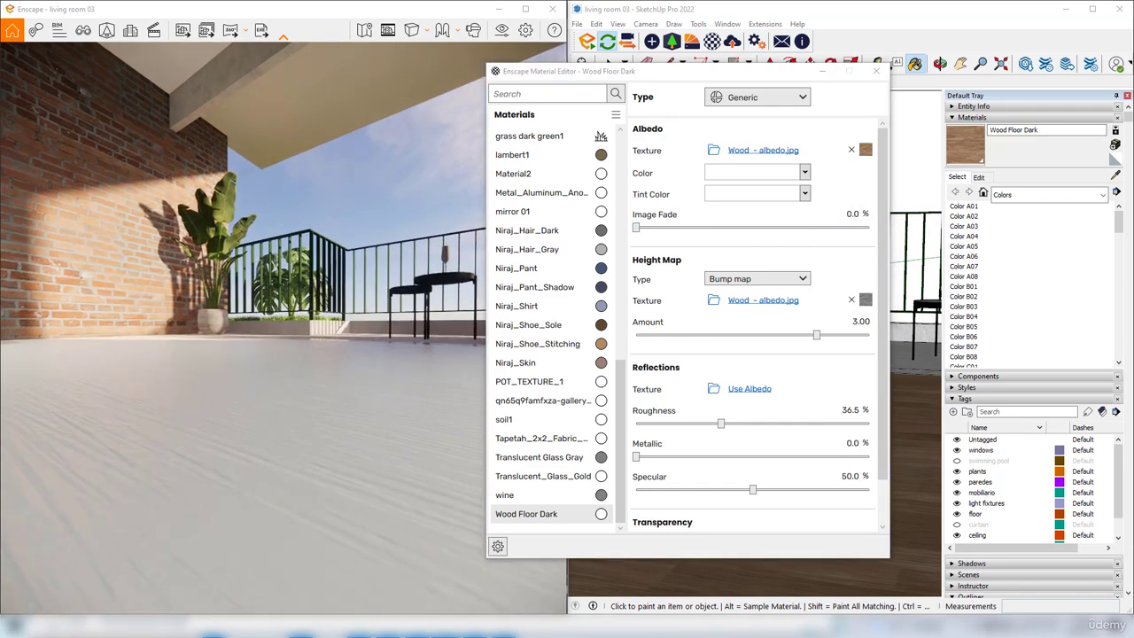
- Raise the floor albedo's Image Fade to 99% and check the wood texture across the room
left_click(657, 233)
left_click_drag(657, 233, 871, 233)
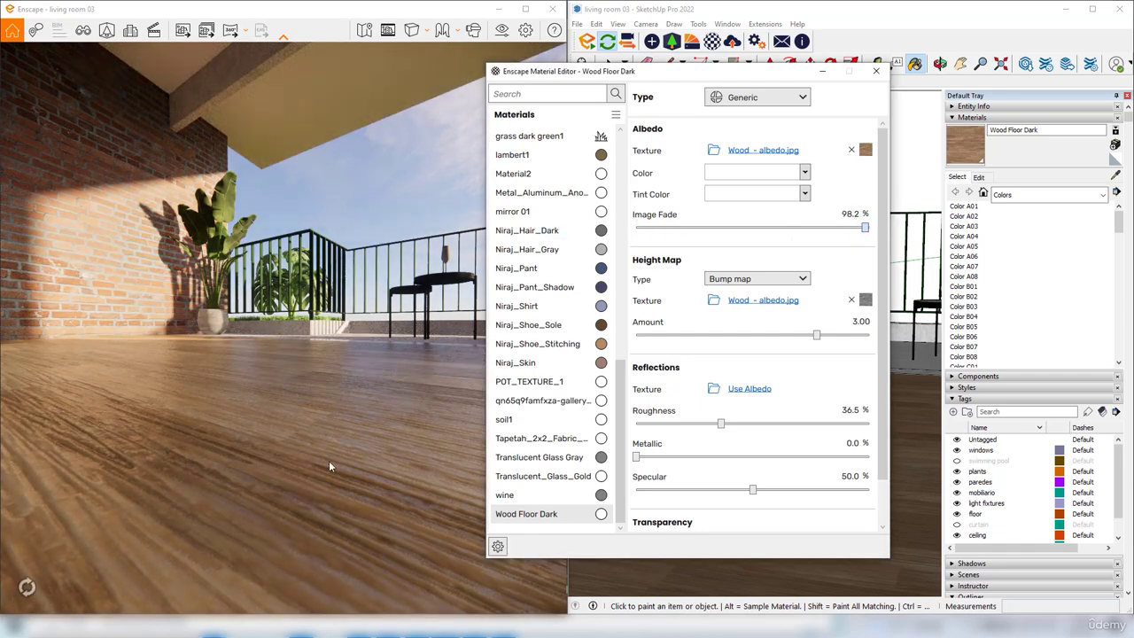
scroll(328, 456, "down", 3)
right_click_drag(325, 416, 325, 424)
left_click_drag(326, 416, 367, 368)
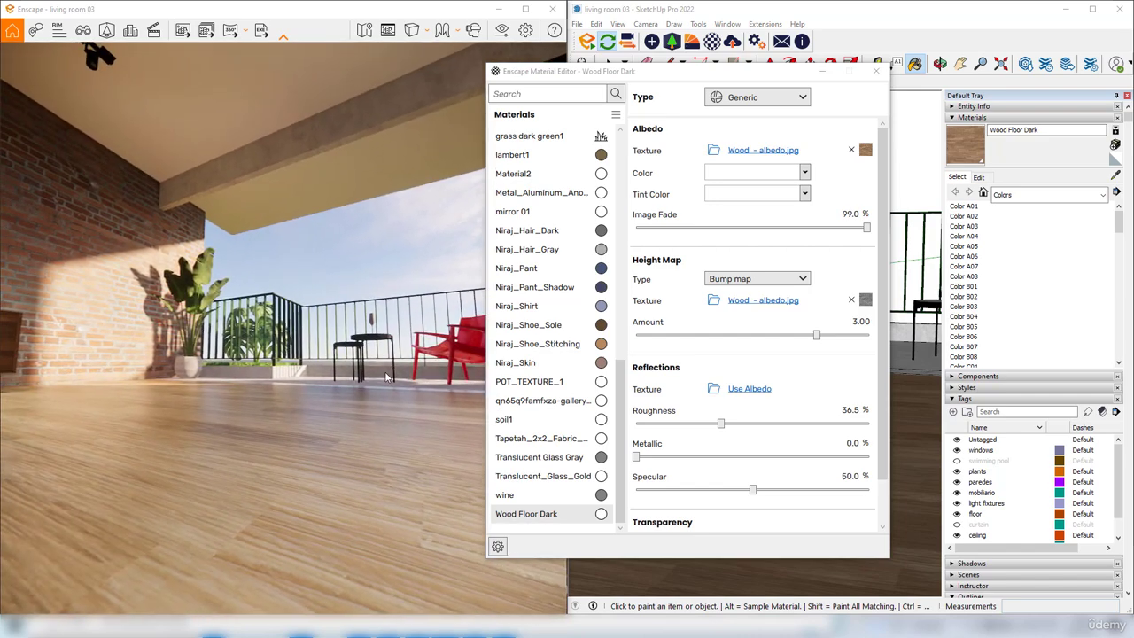
- Set the floor's bump map amount to 2.00
double_click(859, 322)
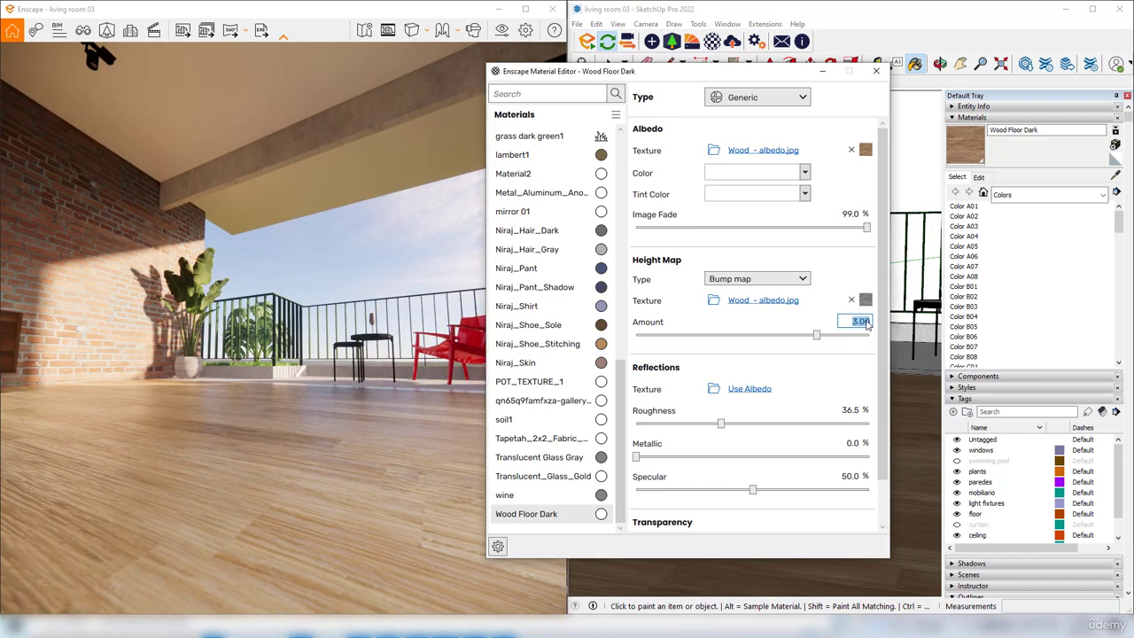
type("2")
key("Return")
- Use the albedo image as the floor material's Reflections texture
scroll(683, 349, "down", 1)
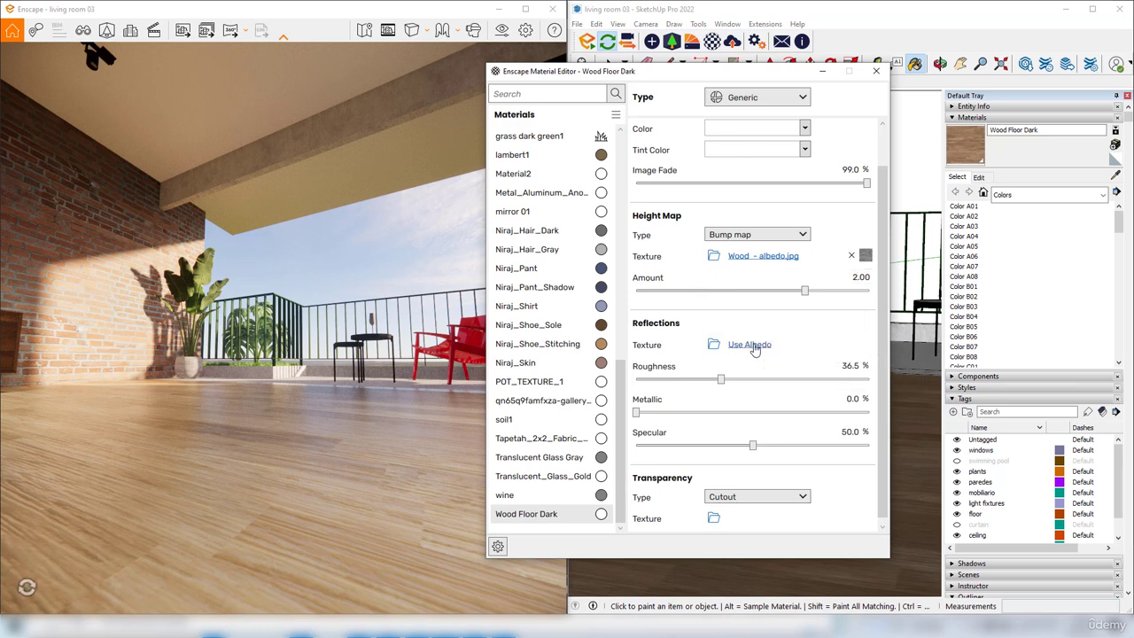
left_click(753, 344)
scroll(852, 310, "up", 1)
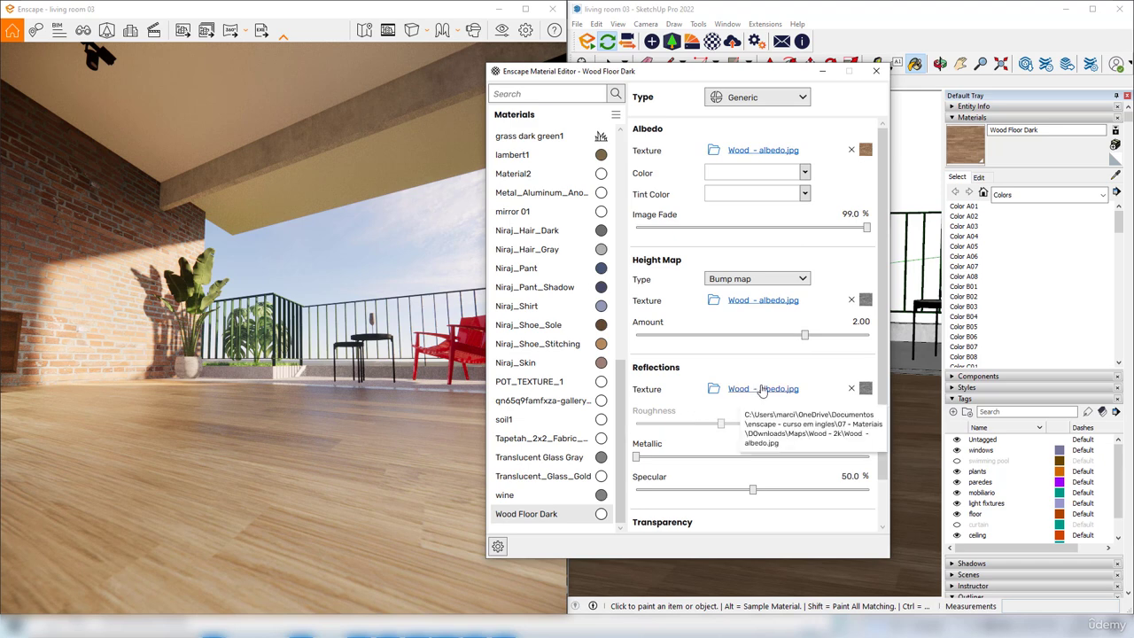
- Try a Metallic value of 82% on the floor, inspect the reflections, and reduce Metallic to 1%
scroll(760, 390, "down", 1)
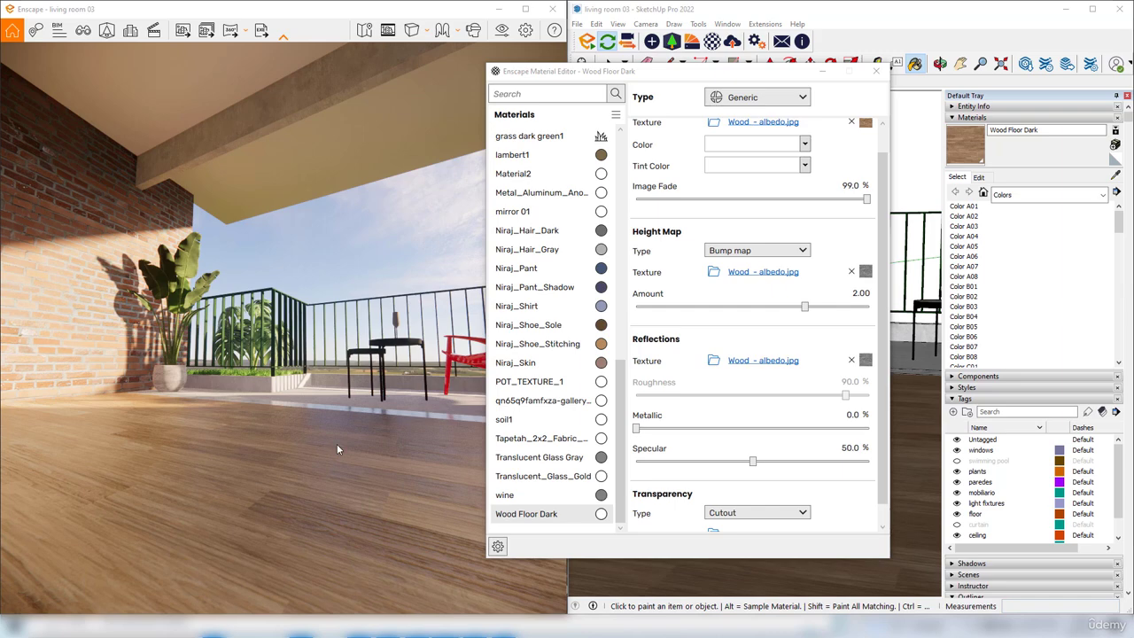
left_click(825, 429)
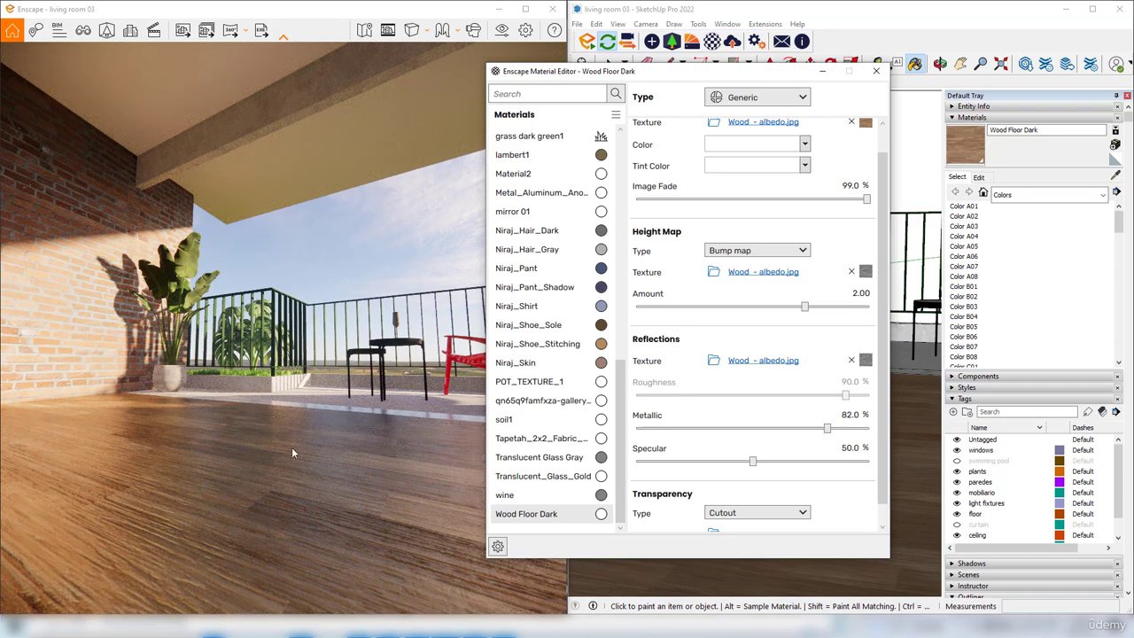
left_click_drag(242, 483, 160, 522)
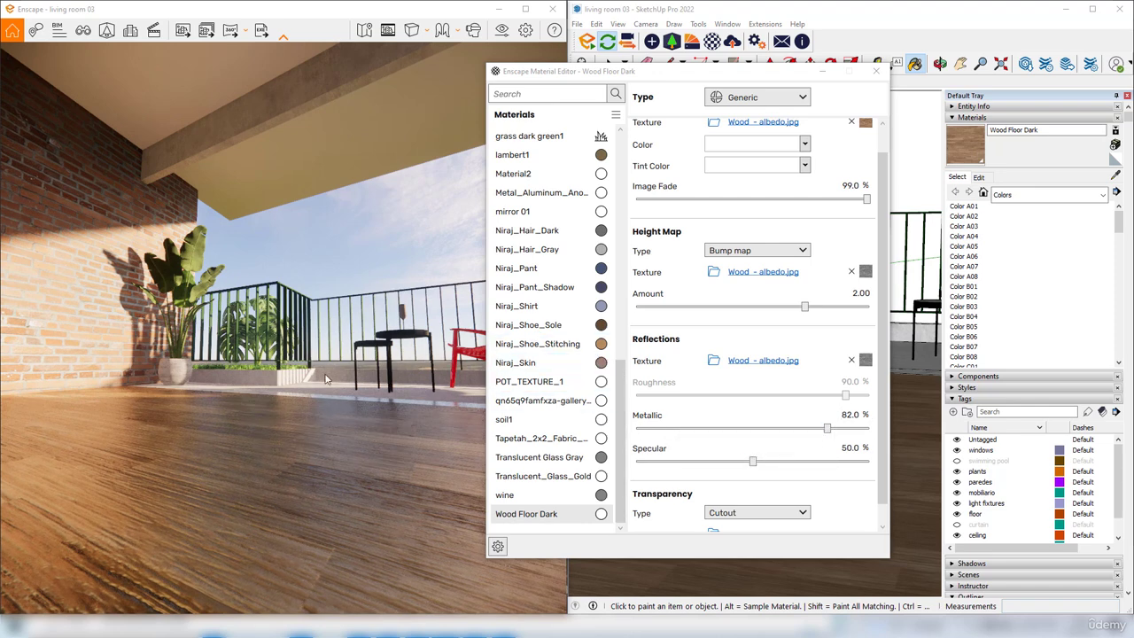
left_click(639, 430)
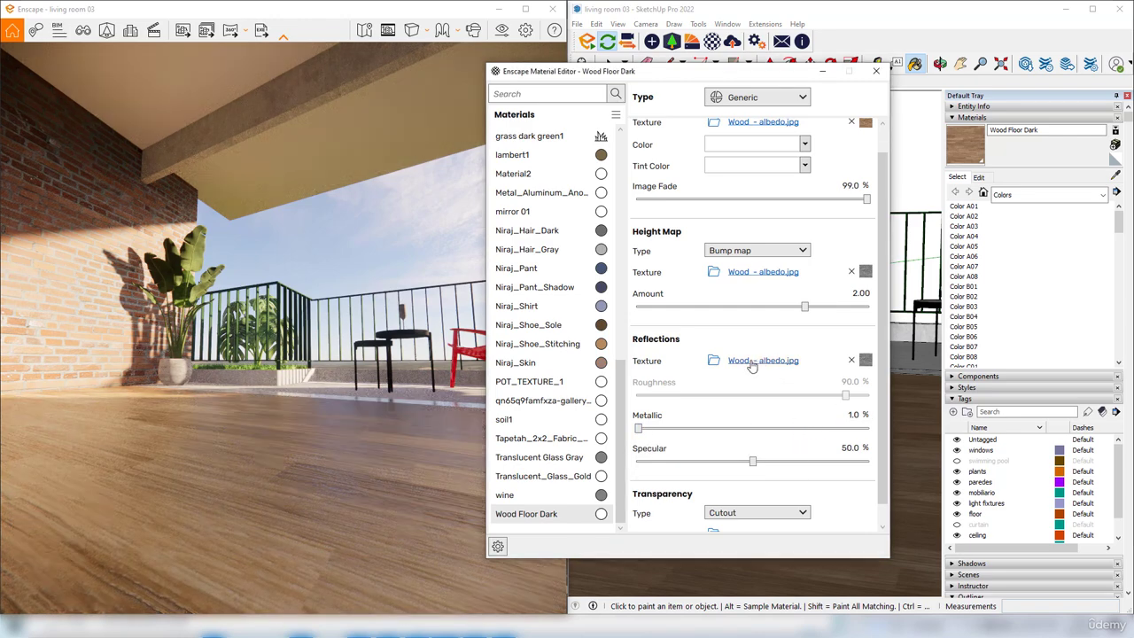
- Remove the floor's Reflections texture and set Roughness to about 55%
left_click(851, 359)
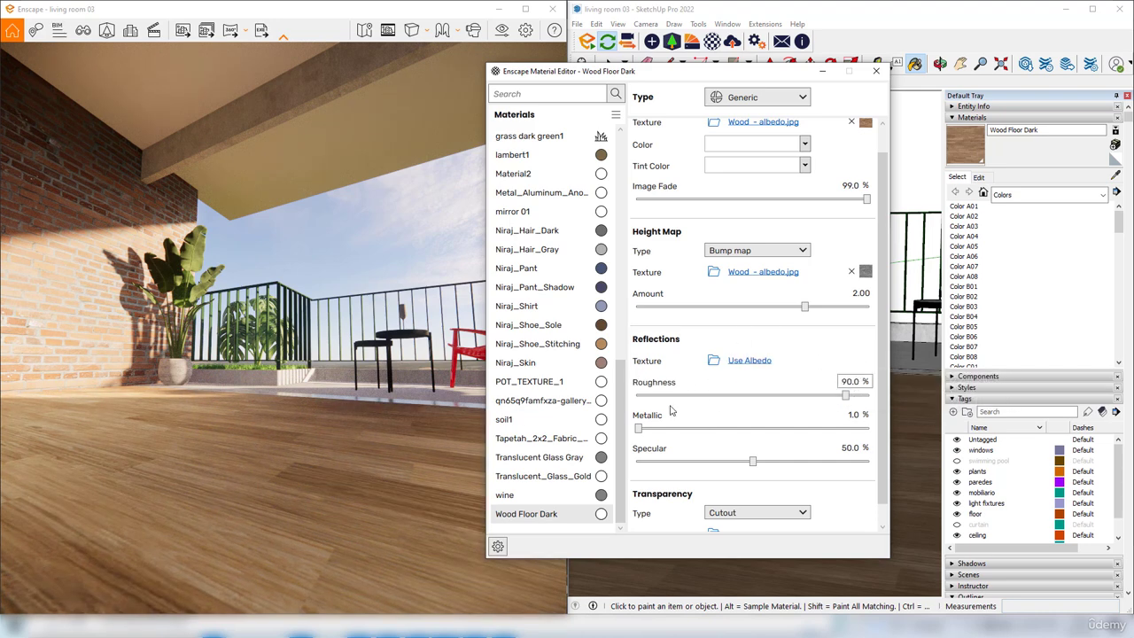
left_click_drag(847, 397, 768, 401)
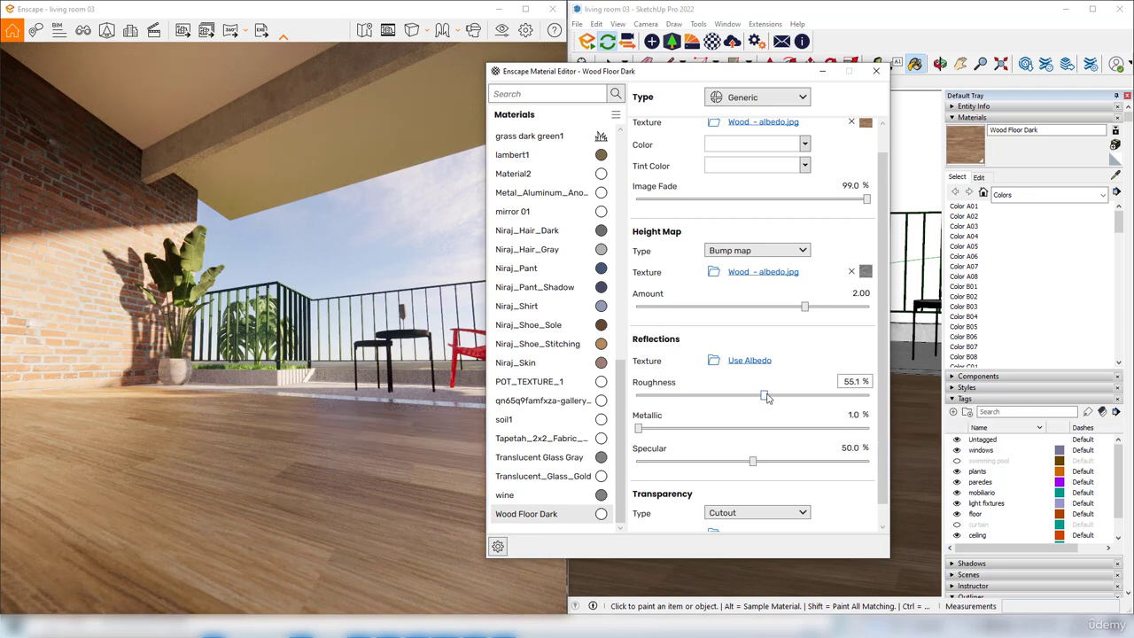
left_click_drag(243, 482, 266, 514)
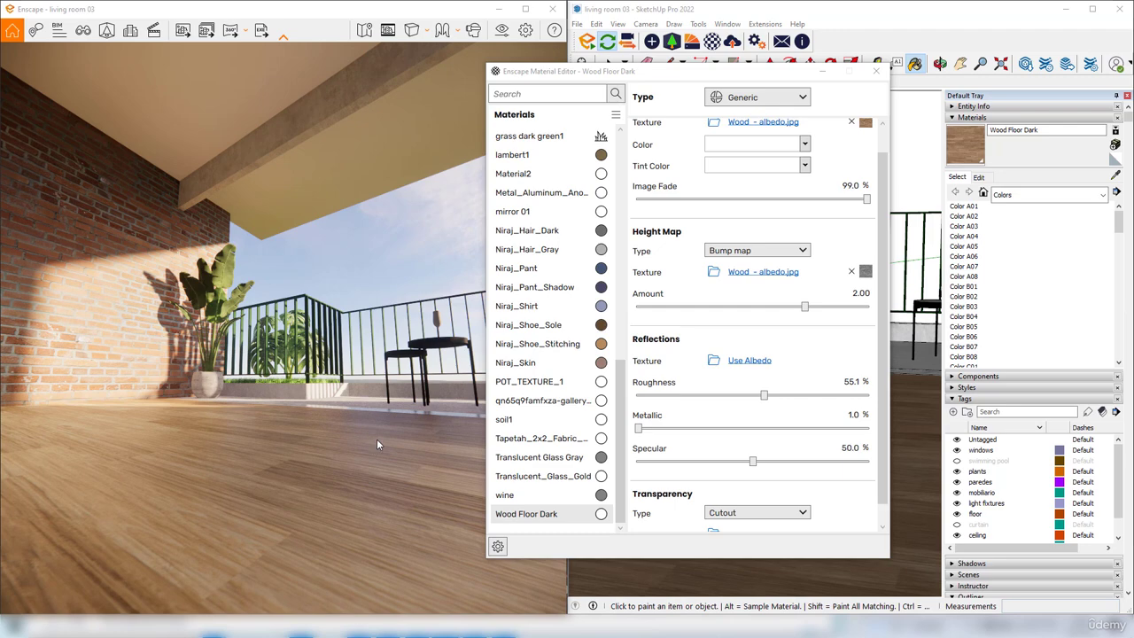
- Lower the floor's Roughness to about 31.8% and inspect the reflections at a low angle
left_click_drag(382, 451, 376, 426)
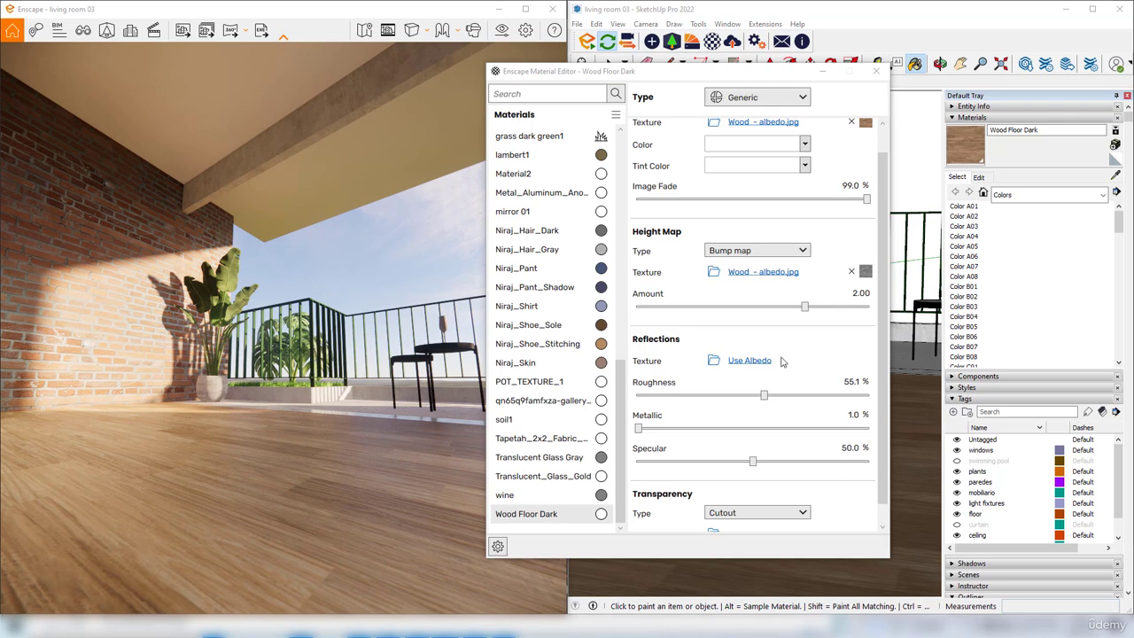
left_click_drag(764, 396, 709, 396)
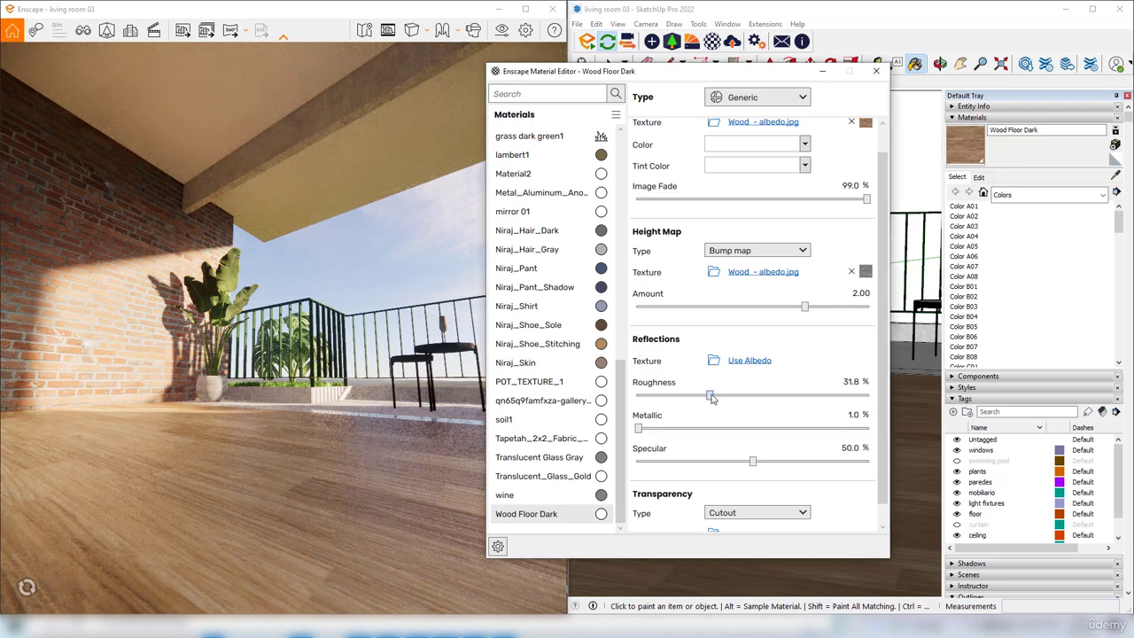
left_click_drag(354, 455, 410, 435)
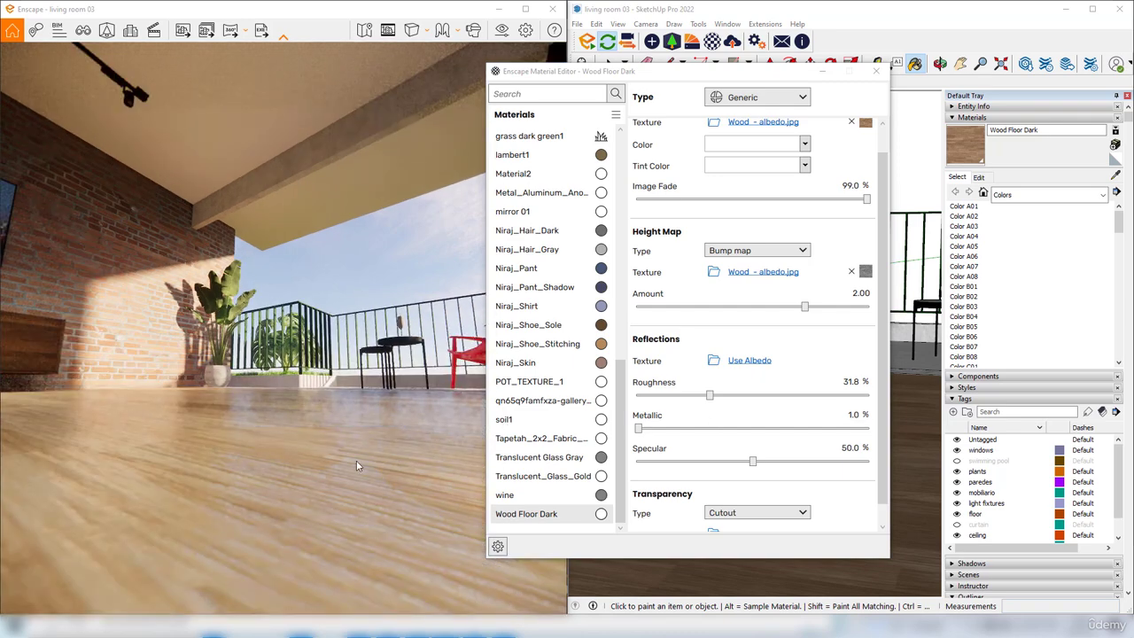
- Inspect the floor's reflections, then sample the sofa cushion's fabric material to load it into the Enscape Material Editor
left_click_drag(357, 466, 337, 456)
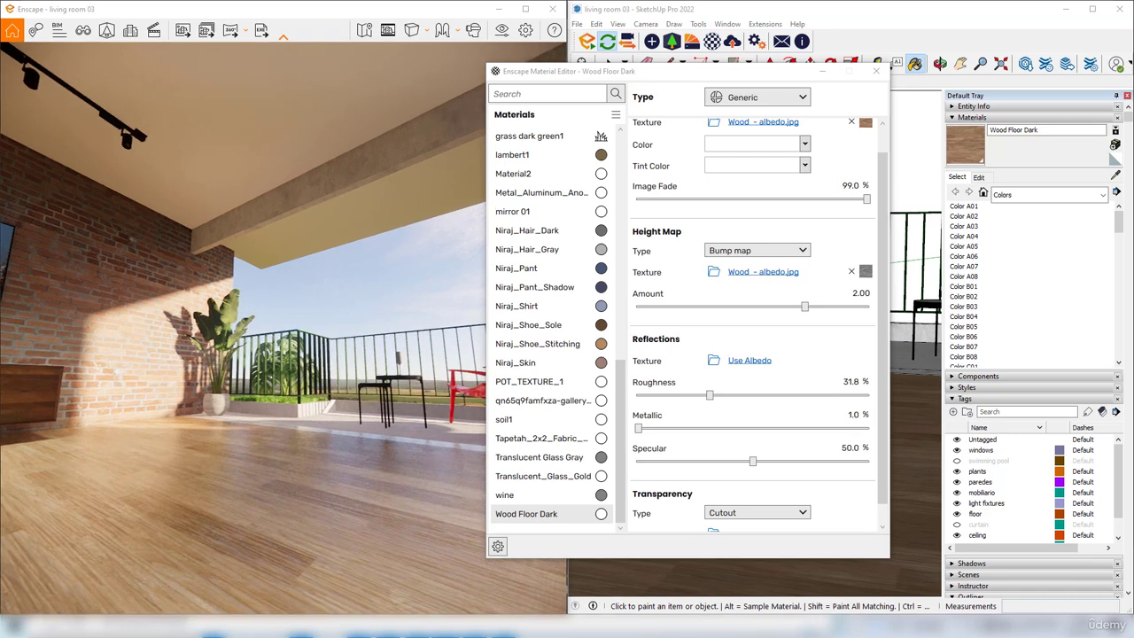
left_click_drag(402, 254, 390, 254)
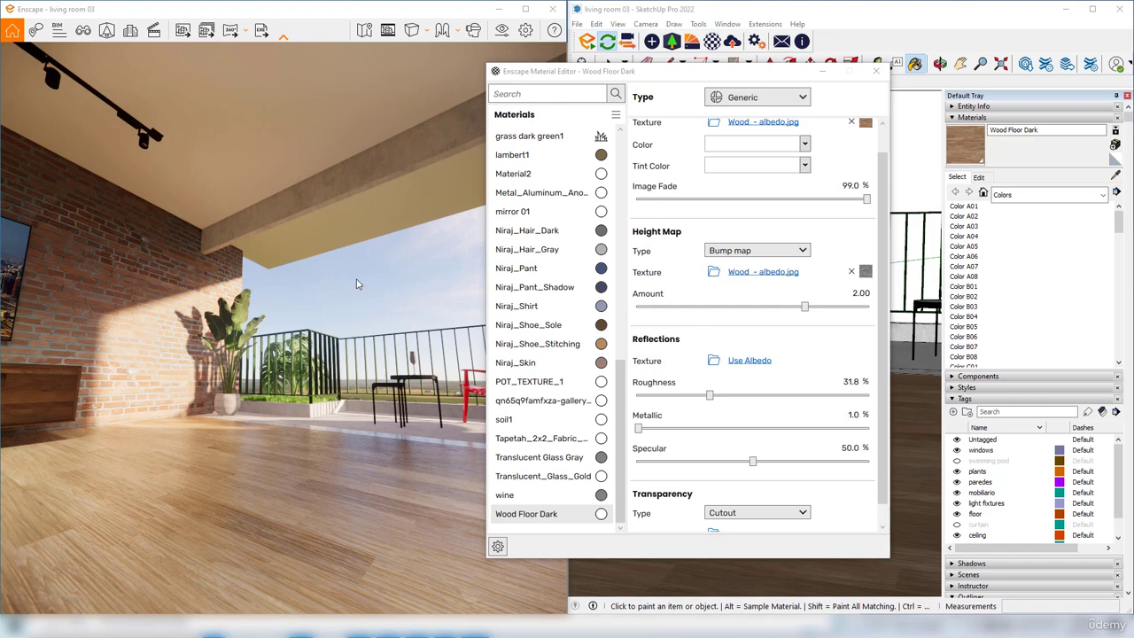
left_click_drag(249, 341, 323, 341)
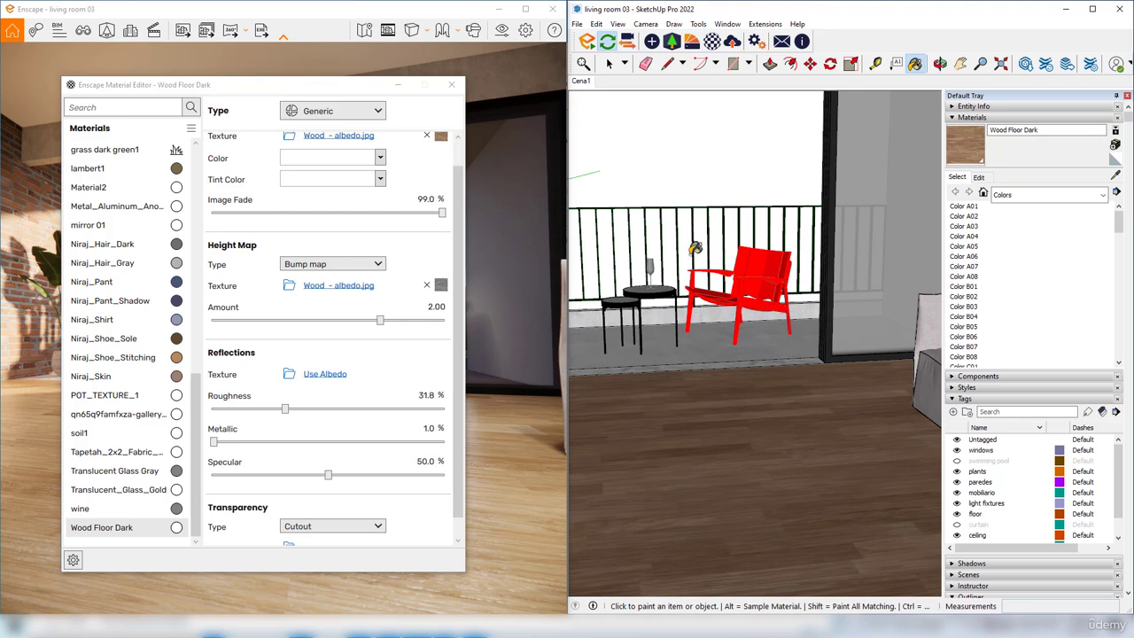
mouse_move(736, 327)
middle_mouse_down()
mouse_move(799, 339)
mouse_move(764, 334)
mouse_move(800, 324)
middle_mouse_up()
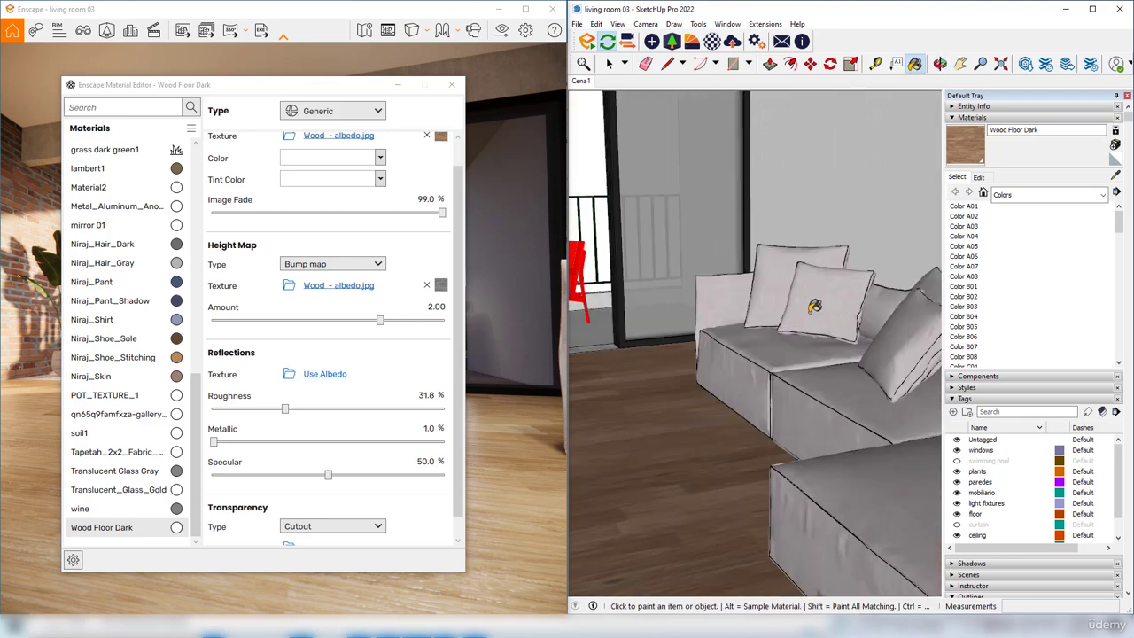
key("alt")
left_click(811, 311, "alt")
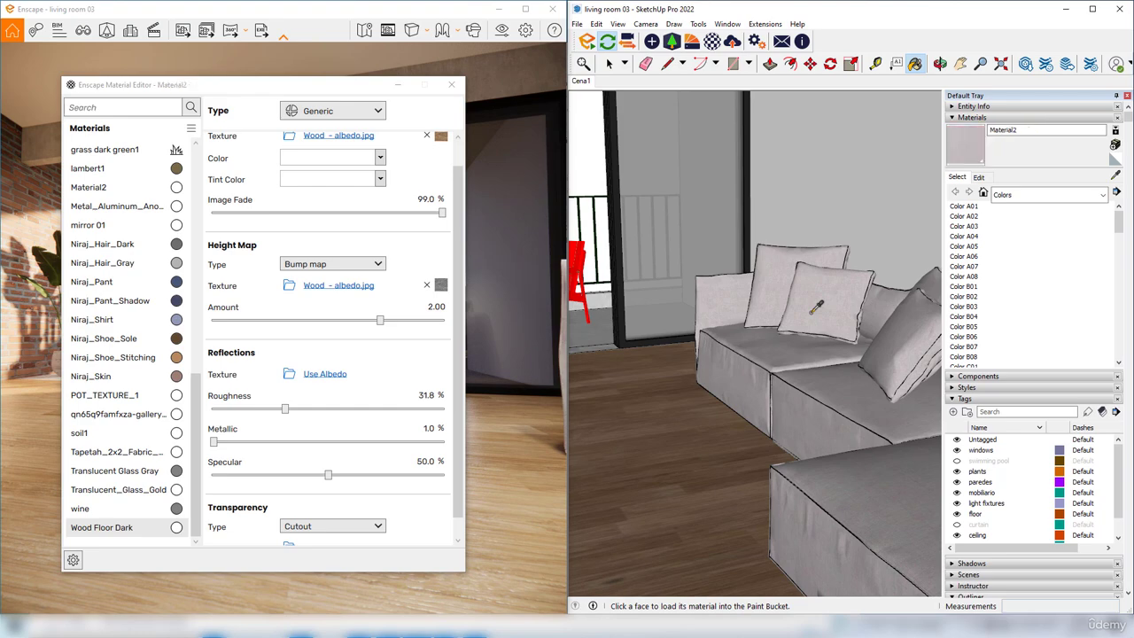
mouse_move(363, 89)
left_mouse_down()
mouse_move(561, 127)
mouse_move(855, 115)
left_mouse_up()
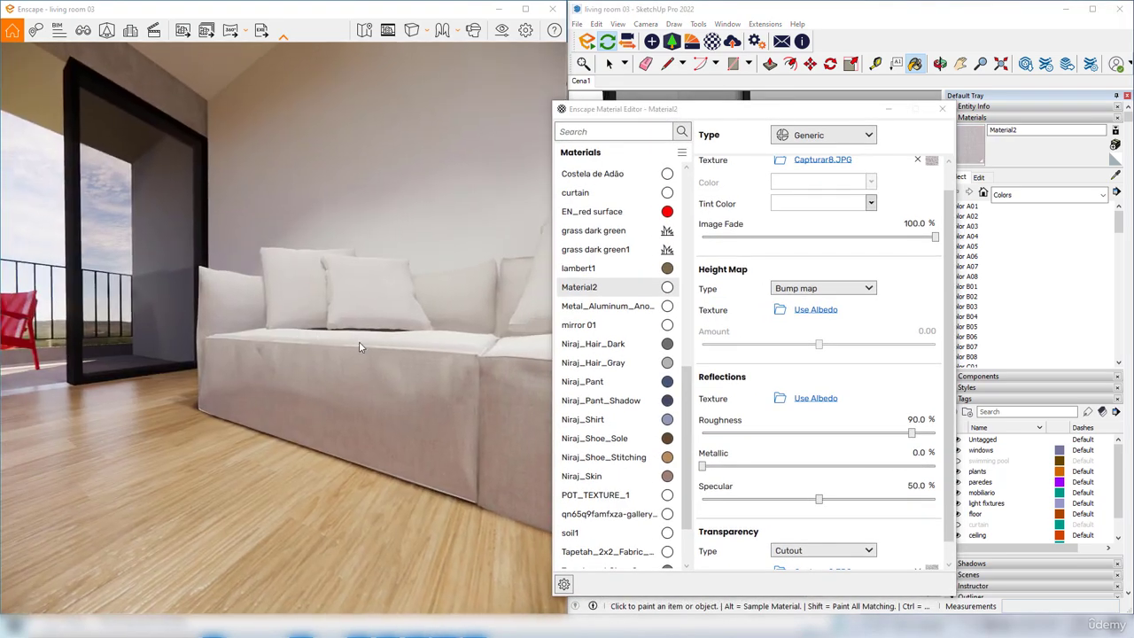
- Try a bright green Tint Color on the sofa fabric and inspect its albedo texture settings
key("d")
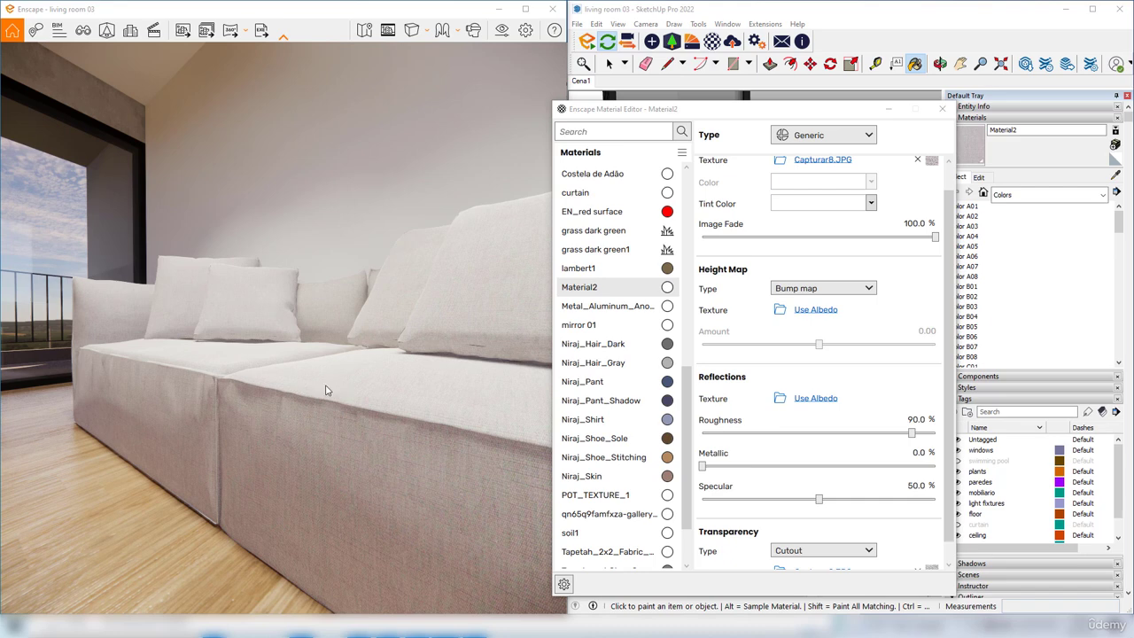
left_click_drag(329, 392, 325, 375)
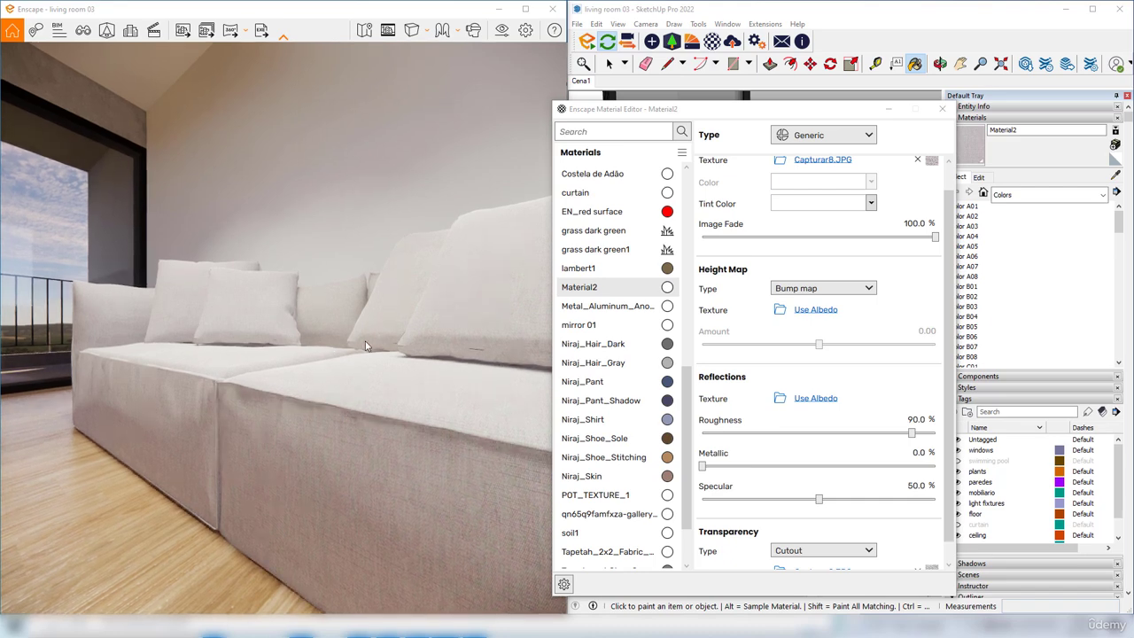
left_click_drag(720, 108, 649, 108)
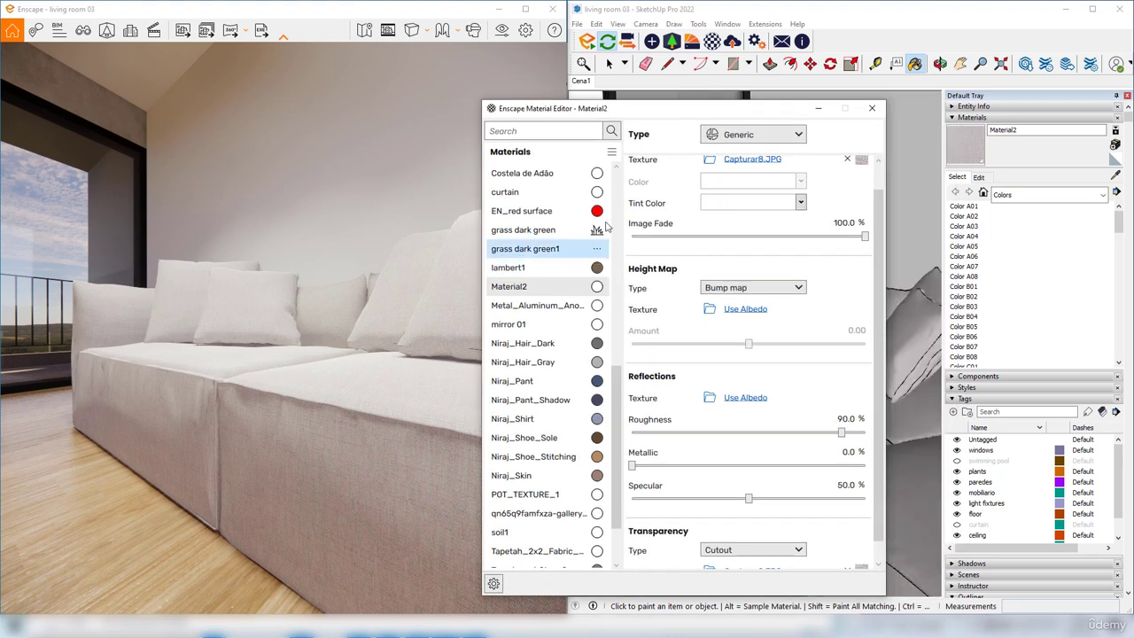
scroll(862, 262, "up", 1)
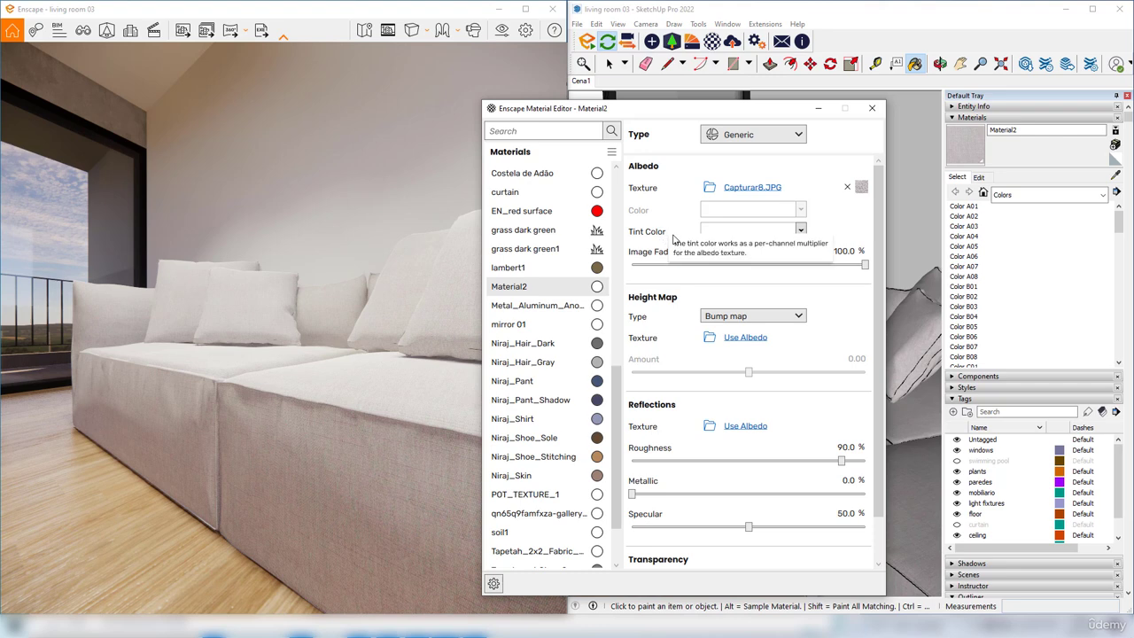
left_click(802, 231)
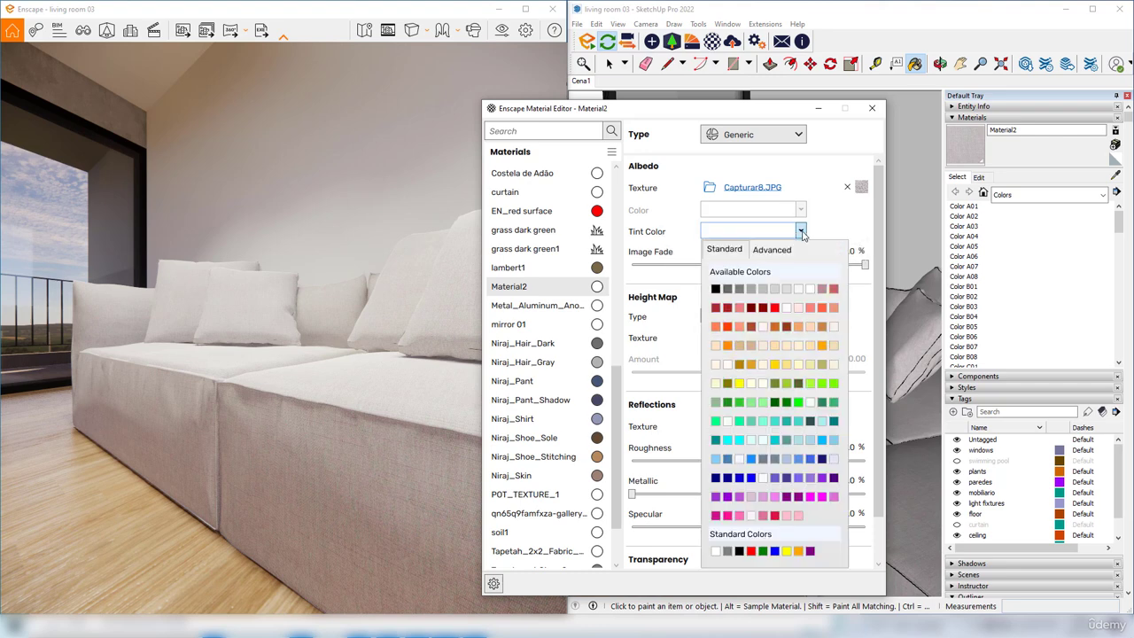
left_click(739, 403)
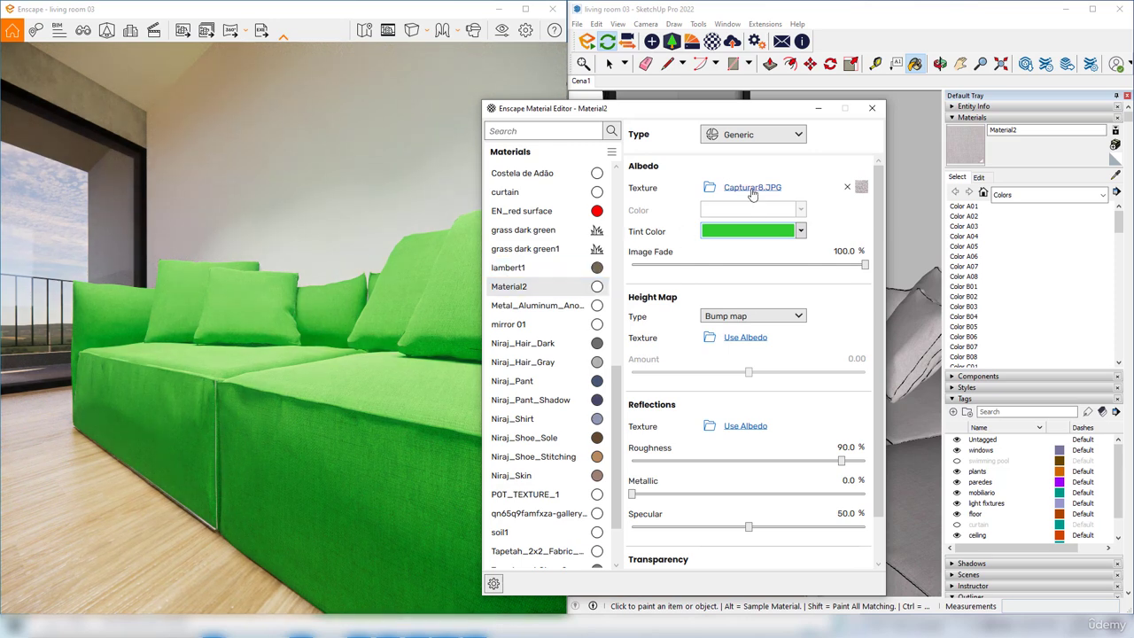
mouse_move(863, 190)
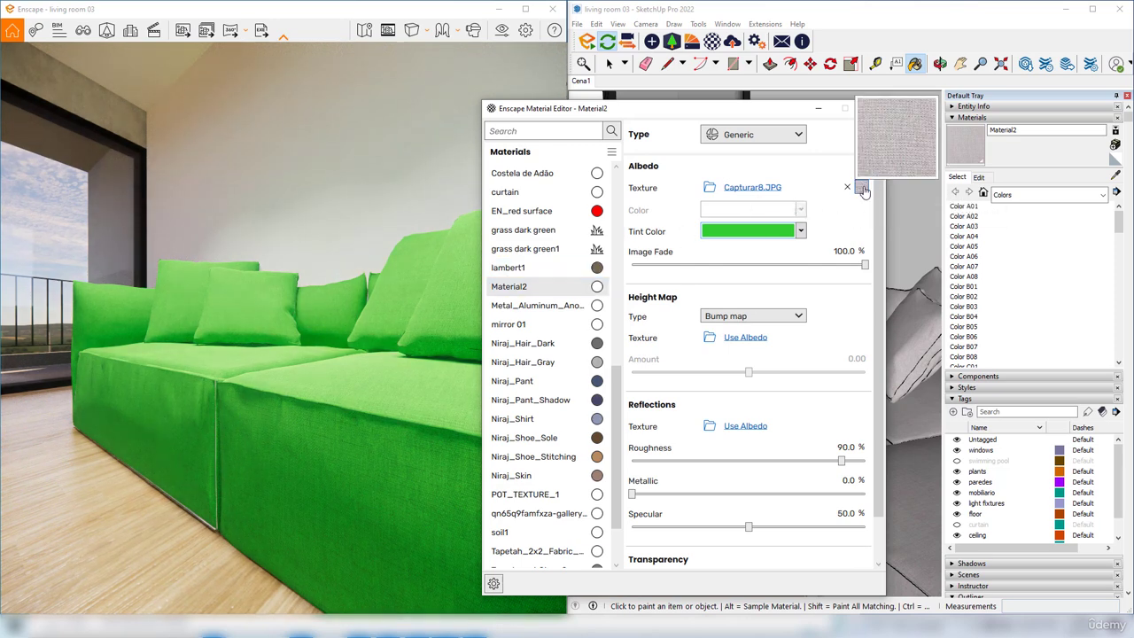
left_click(863, 191)
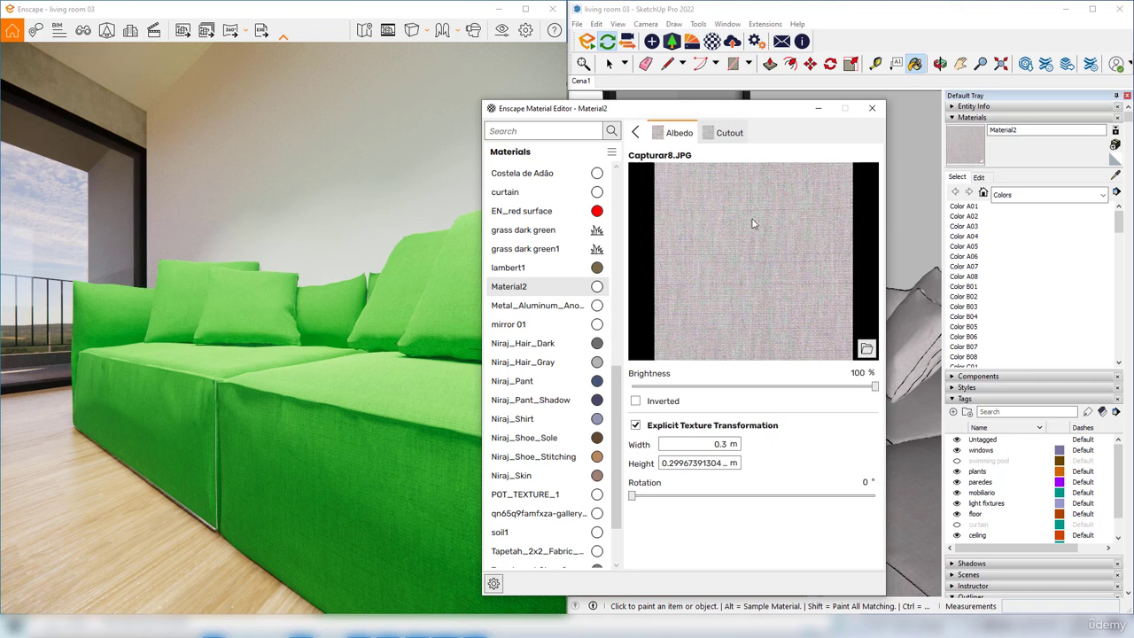
left_click(636, 133)
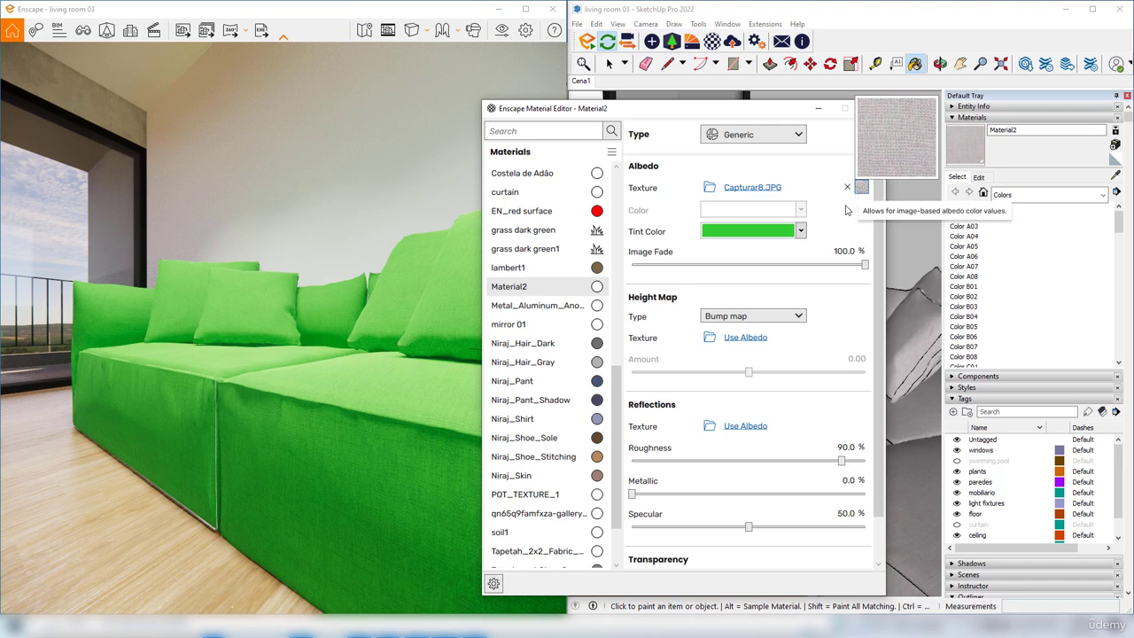
- Change the sofa fabric's Tint Color to DarkGray, darken it to the neighbouring gray, and inspect the sofa
left_click(800, 231)
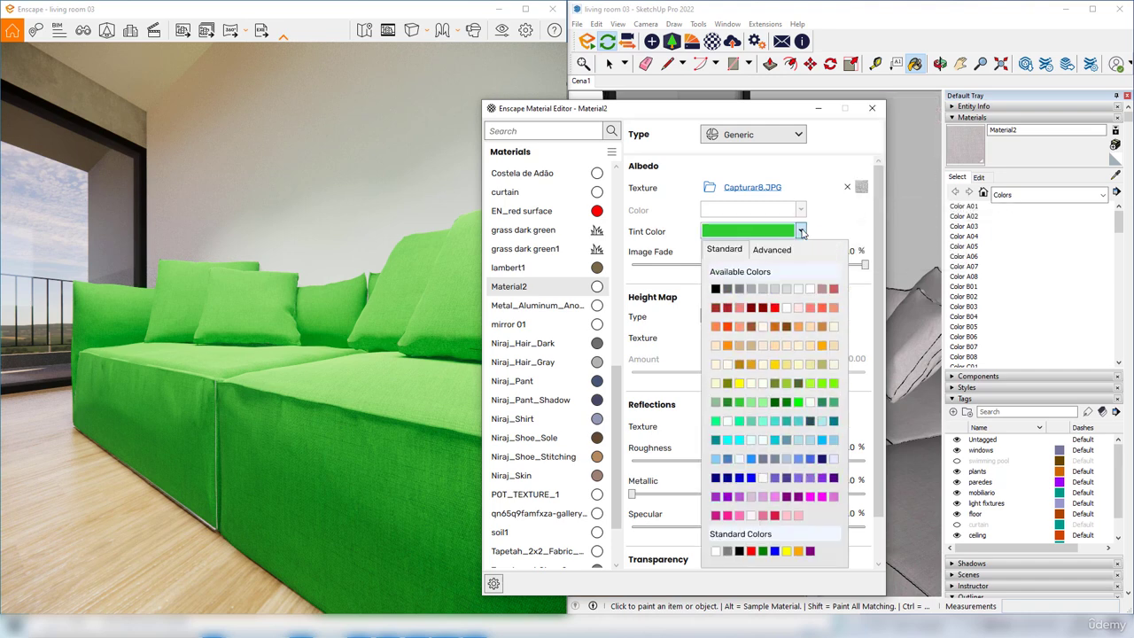
left_click(750, 291)
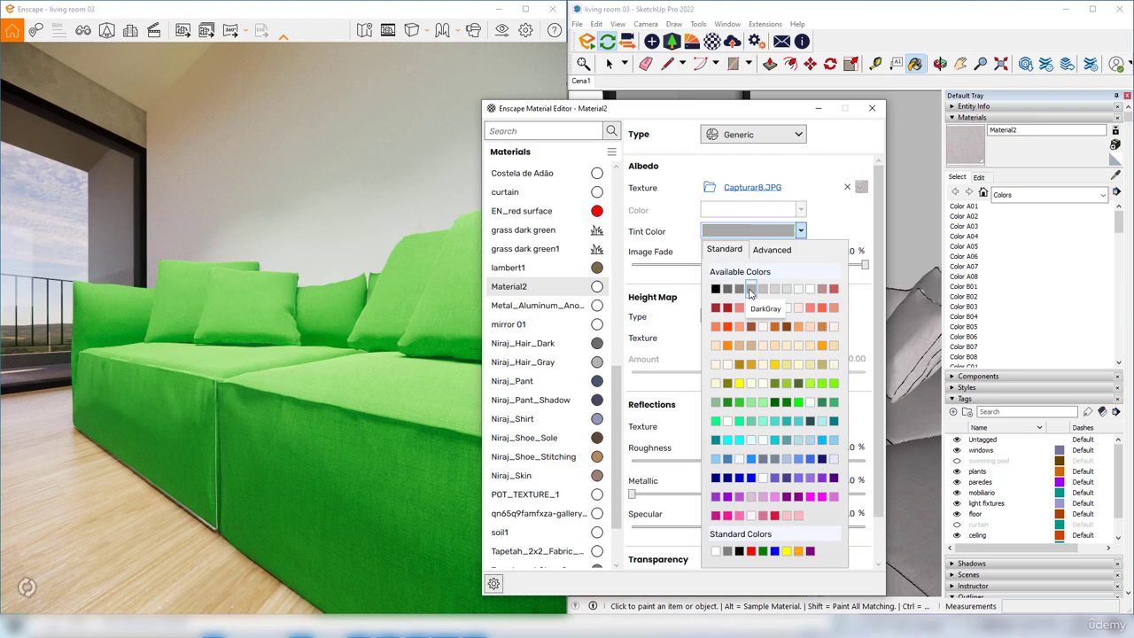
left_click(788, 231)
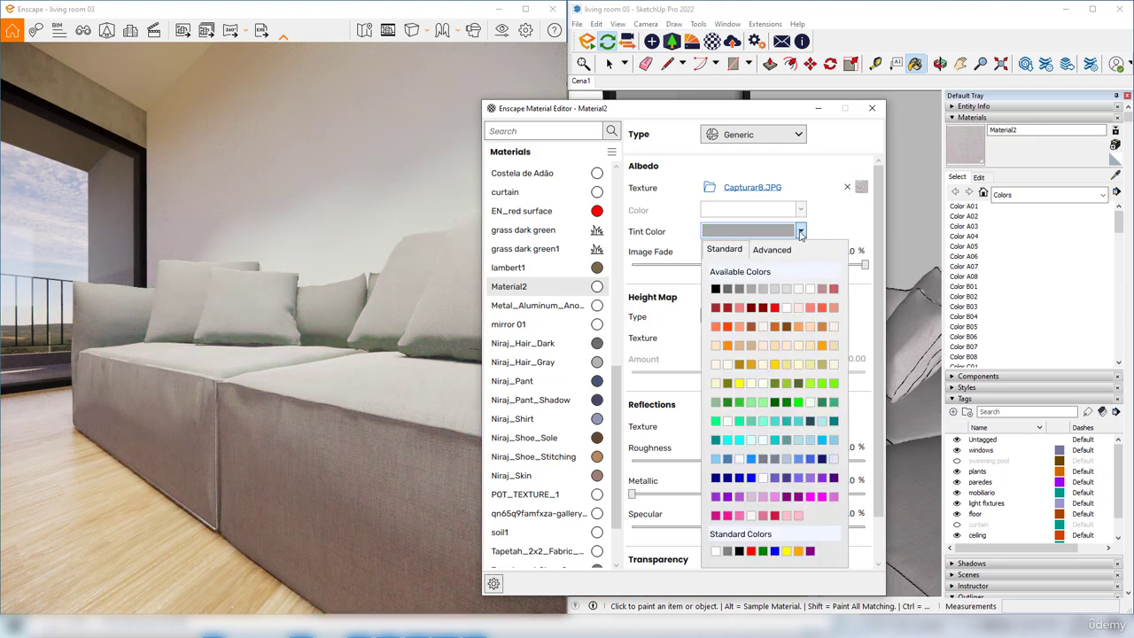
left_click(741, 289)
mouse_move(306, 412)
right_mouse_down()
mouse_move(288, 414)
mouse_move(333, 422)
mouse_move(306, 427)
right_mouse_up()
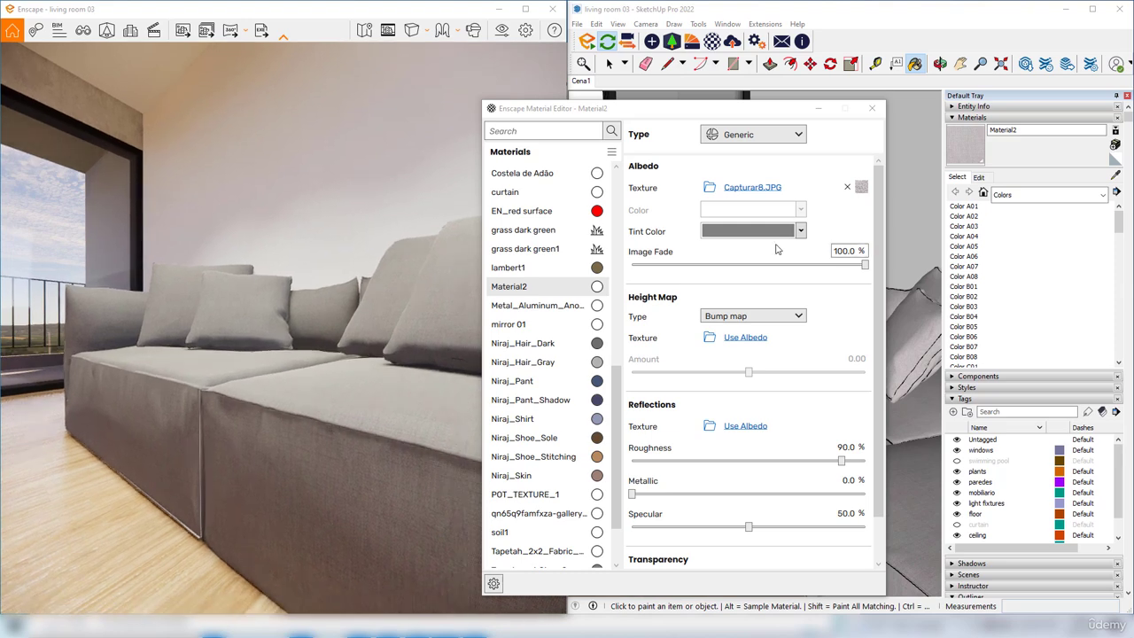
mouse_move(858, 188)
left_click_drag(325, 371, 330, 427)
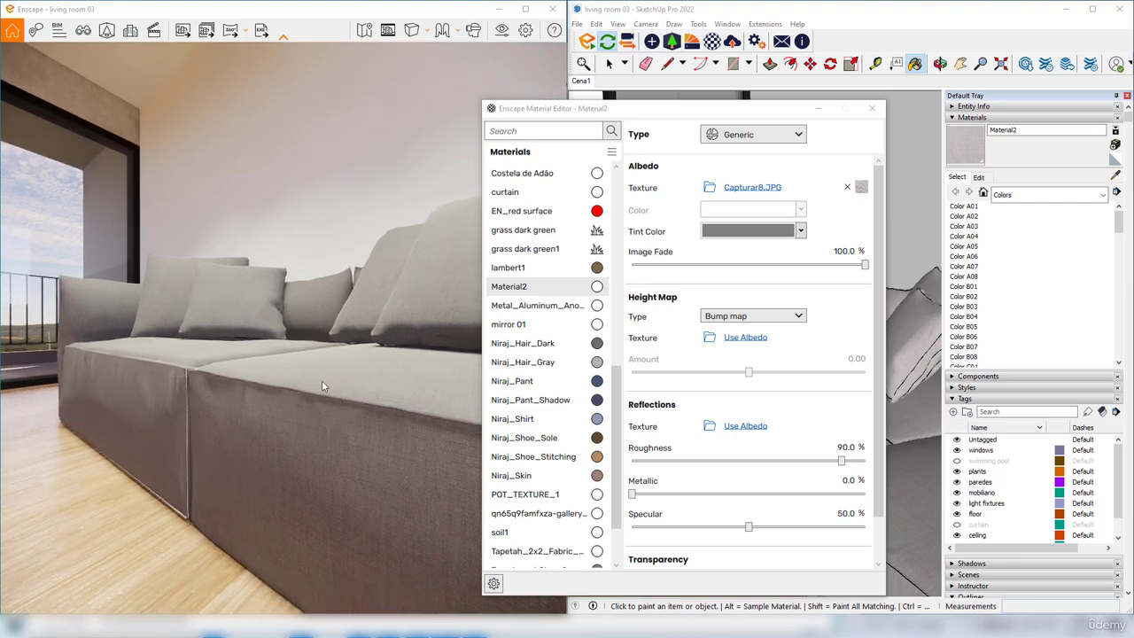
- Use the albedo image as the sofa fabric's bump map texture and inspect the relief up close
mouse_move(747, 341)
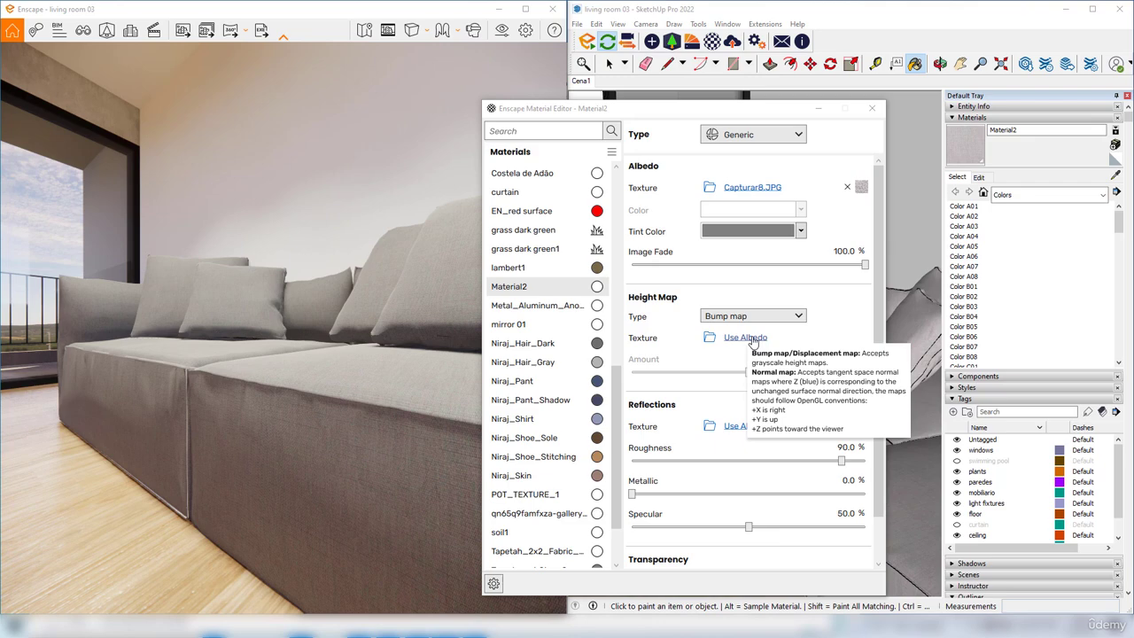
left_click(754, 339)
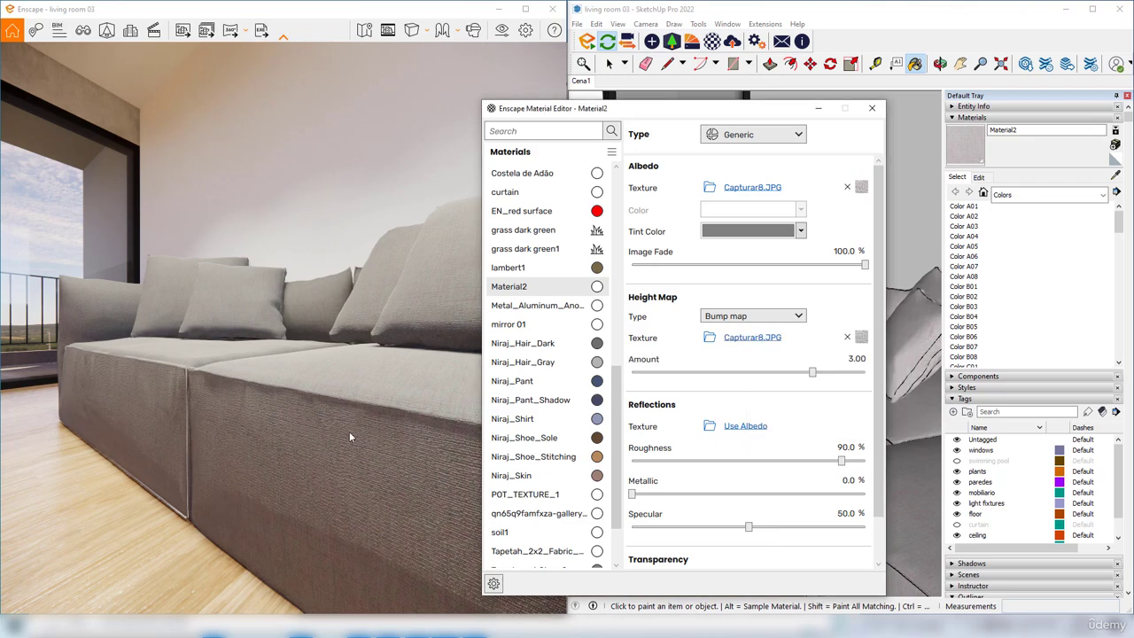
mouse_move(351, 437)
right_mouse_down()
mouse_move(355, 446)
mouse_move(358, 426)
mouse_move(365, 446)
right_mouse_up()
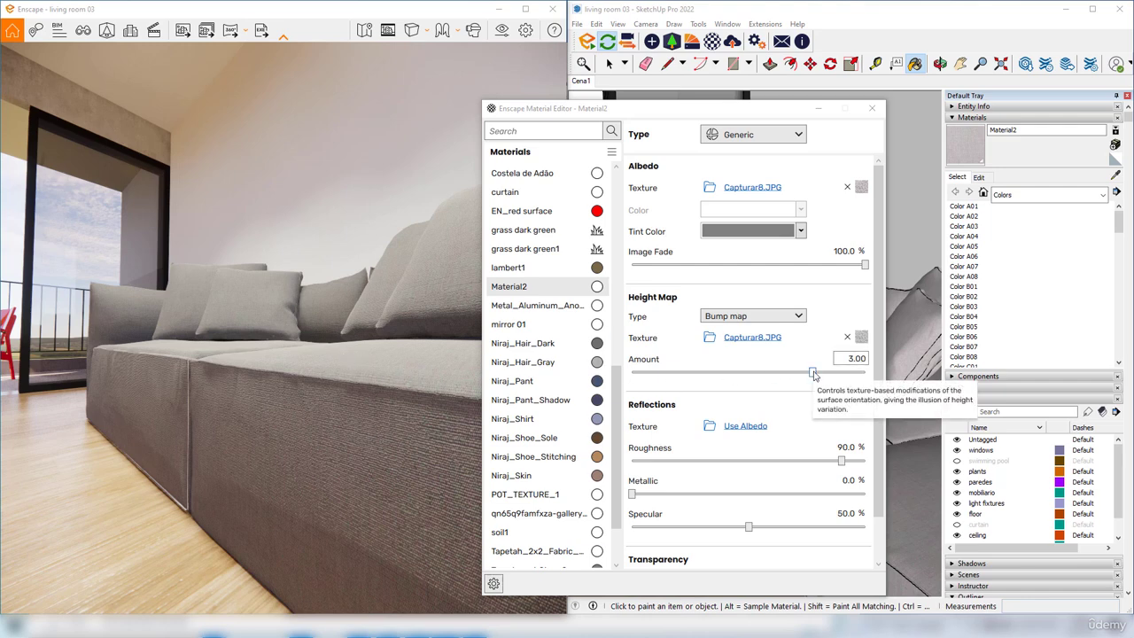
- Try a bump Amount of 10 on the sofa fabric and inspect the relief from different views
left_click_drag(813, 374, 865, 372)
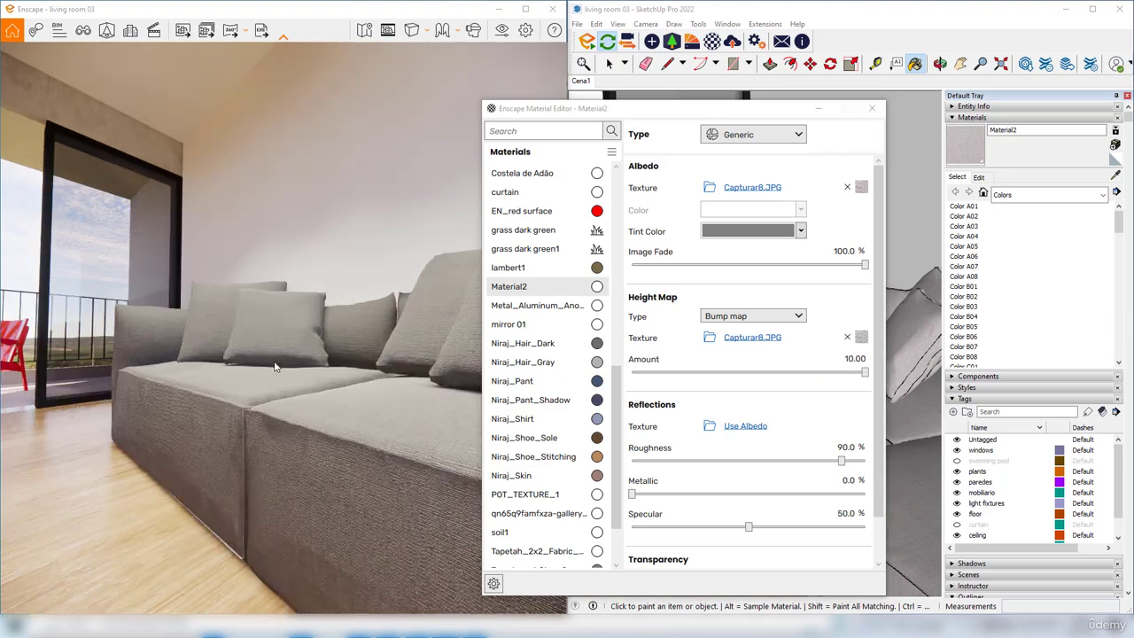
scroll(246, 409, "up", 3)
scroll(248, 410, "down", 3)
right_click_drag(248, 410, 334, 420)
middle_click_drag(334, 420, 265, 413)
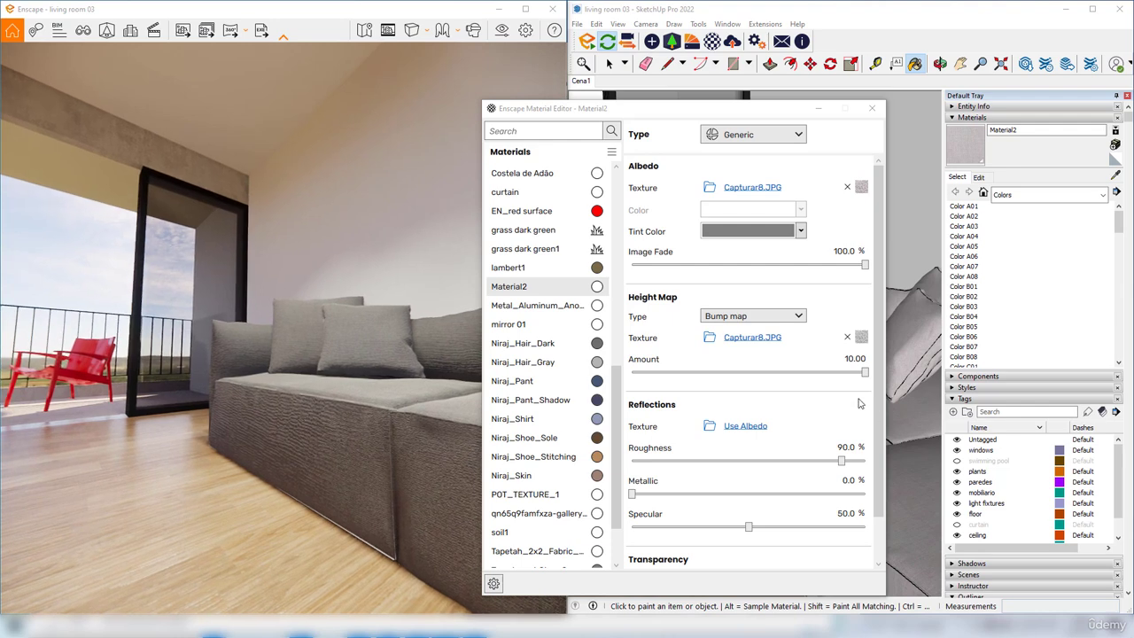
- Set the sofa fabric's bump Amount to 7 and check the surface in the render
left_click(856, 359)
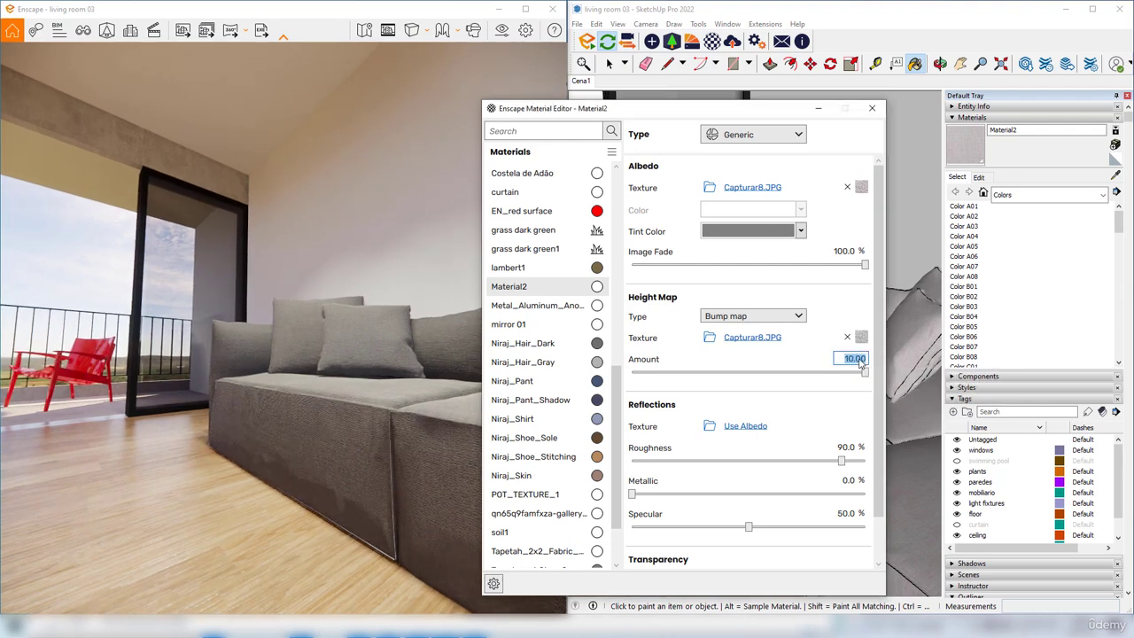
type("7")
key("Return")
middle_click_drag(357, 436, 231, 433)
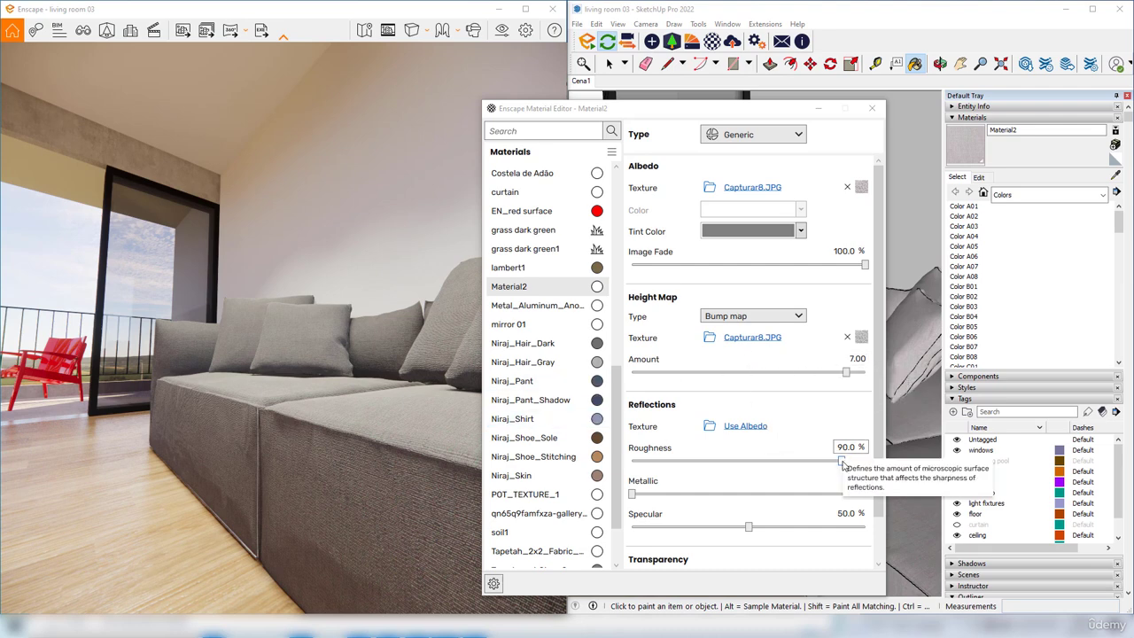
- Try Roughness values of 8%, 100% and 98% on the sofa fabric to compare the reflections
left_click_drag(843, 461, 650, 461)
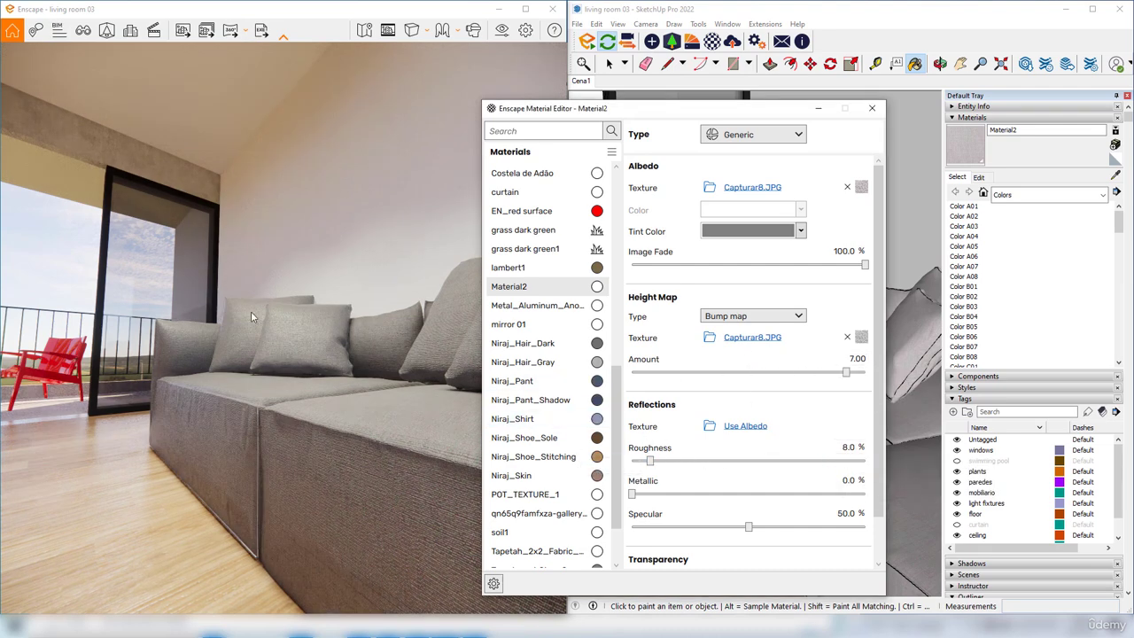
middle_click_drag(330, 387, 333, 401)
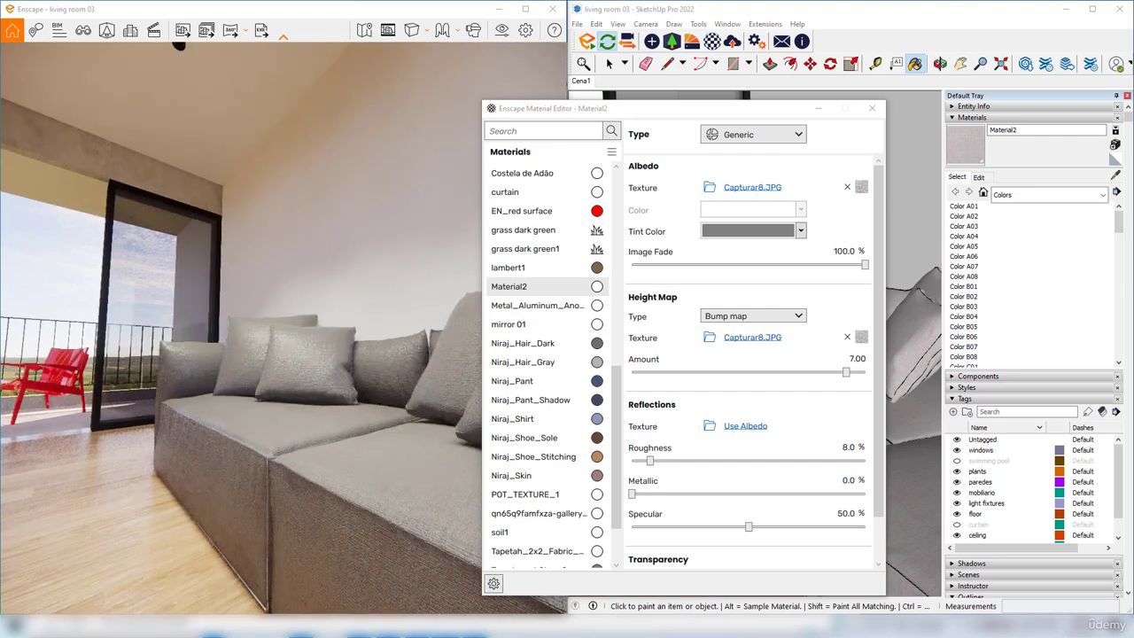
left_click_drag(650, 461, 783, 462)
left_click(786, 460)
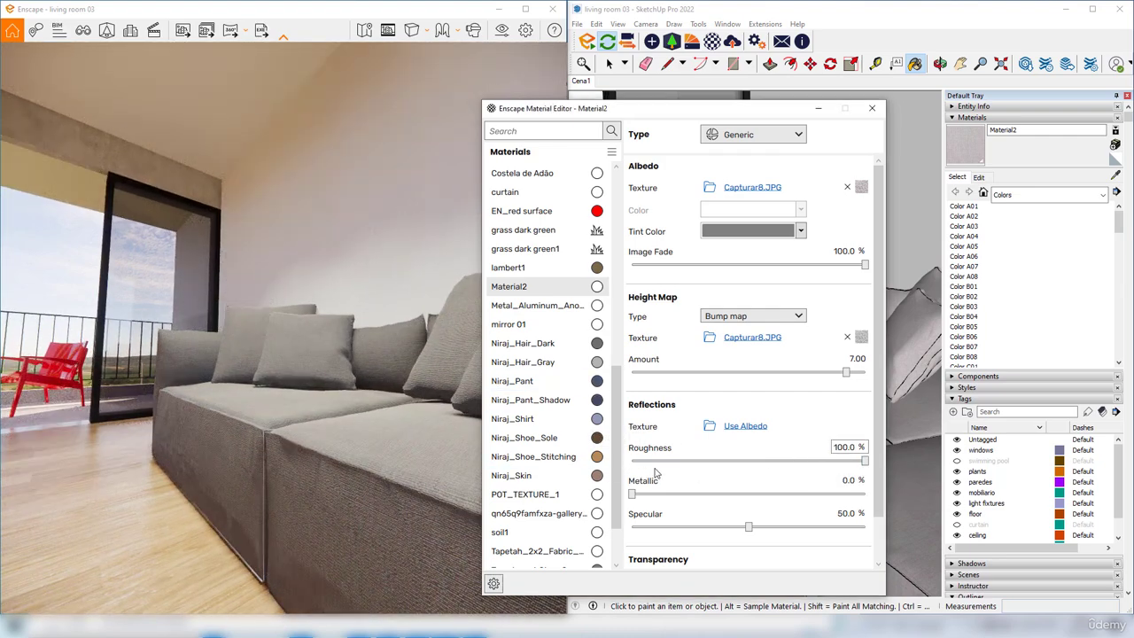
left_click(799, 462)
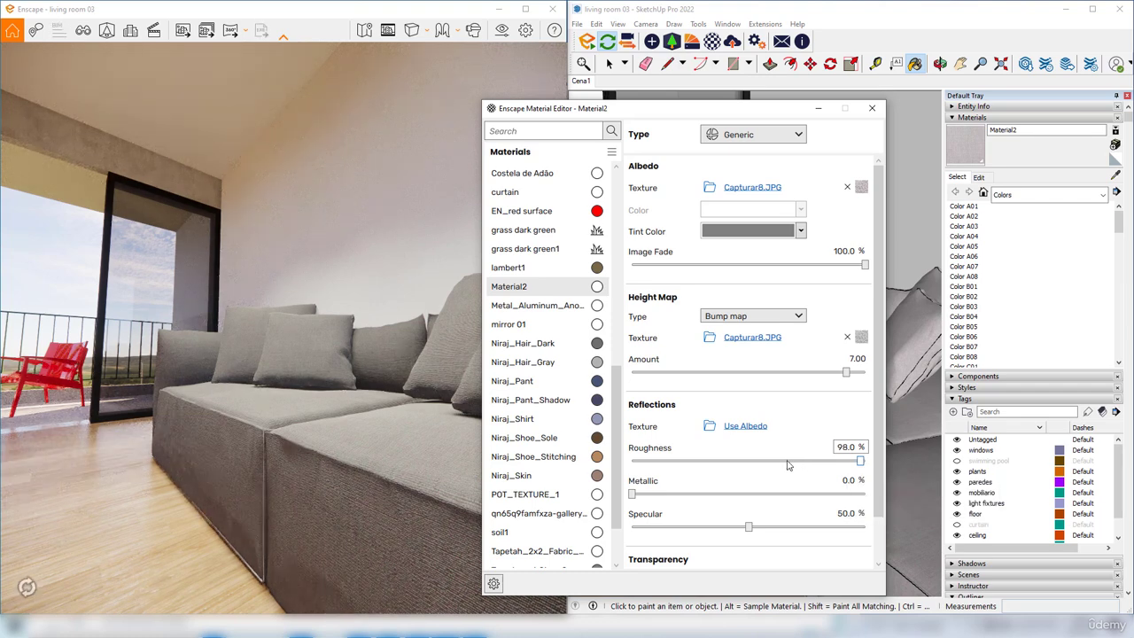
- Set the sofa fabric's Roughness to 80%, reduce it to 70%, and inspect the sofa from farther away
double_click(840, 447)
type("80")
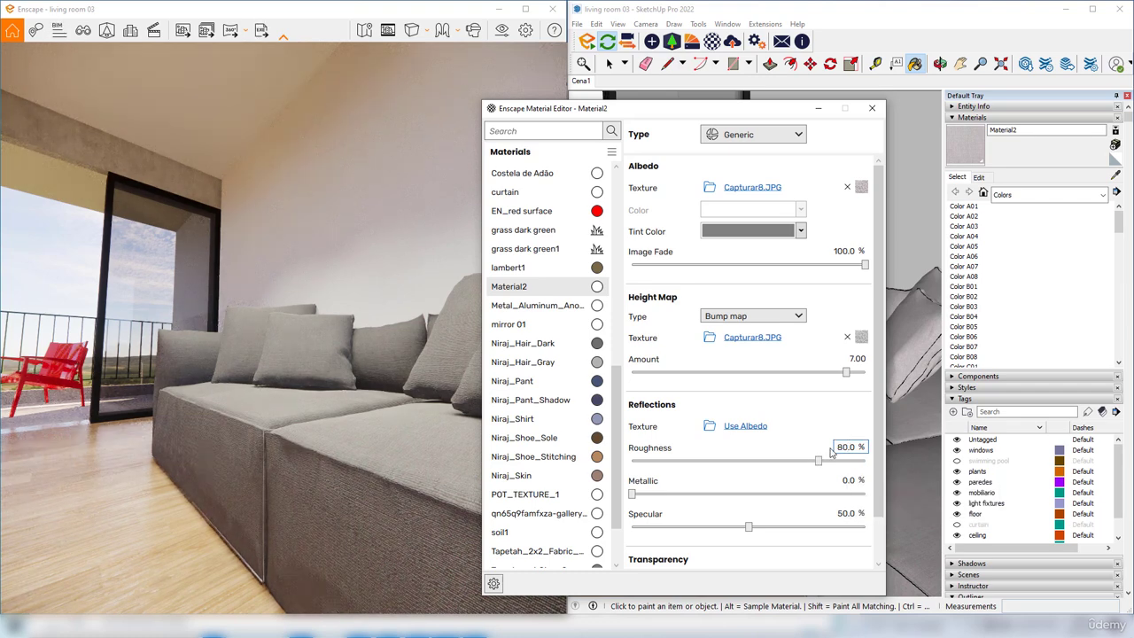
double_click(848, 446)
type("70")
middle_click_drag(410, 396, 278, 401)
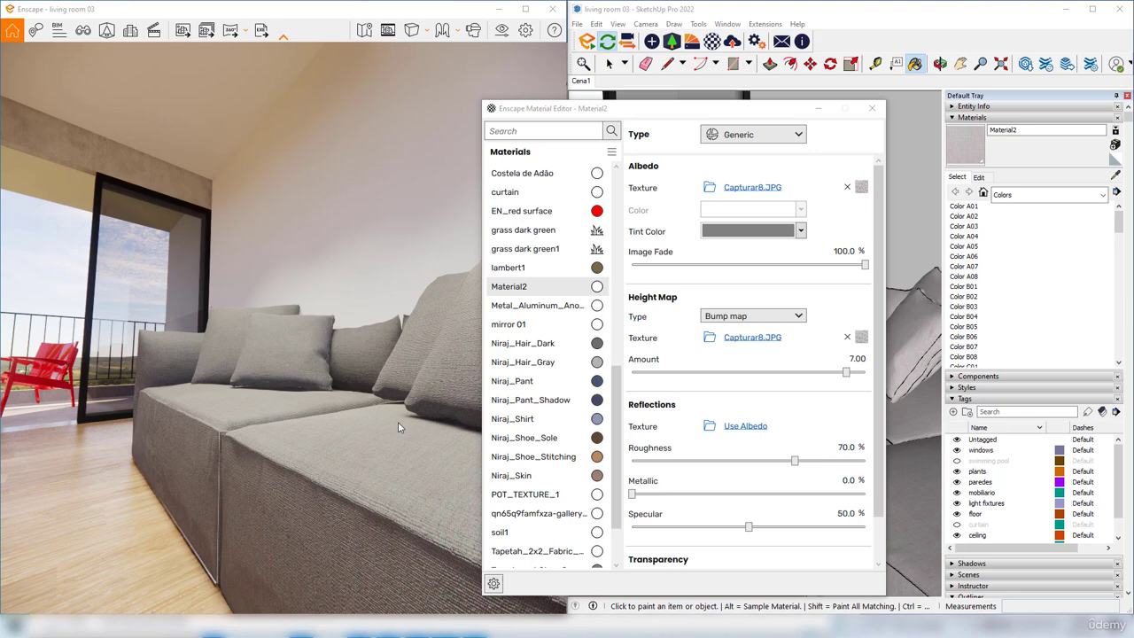
scroll(398, 422, "down", 5)
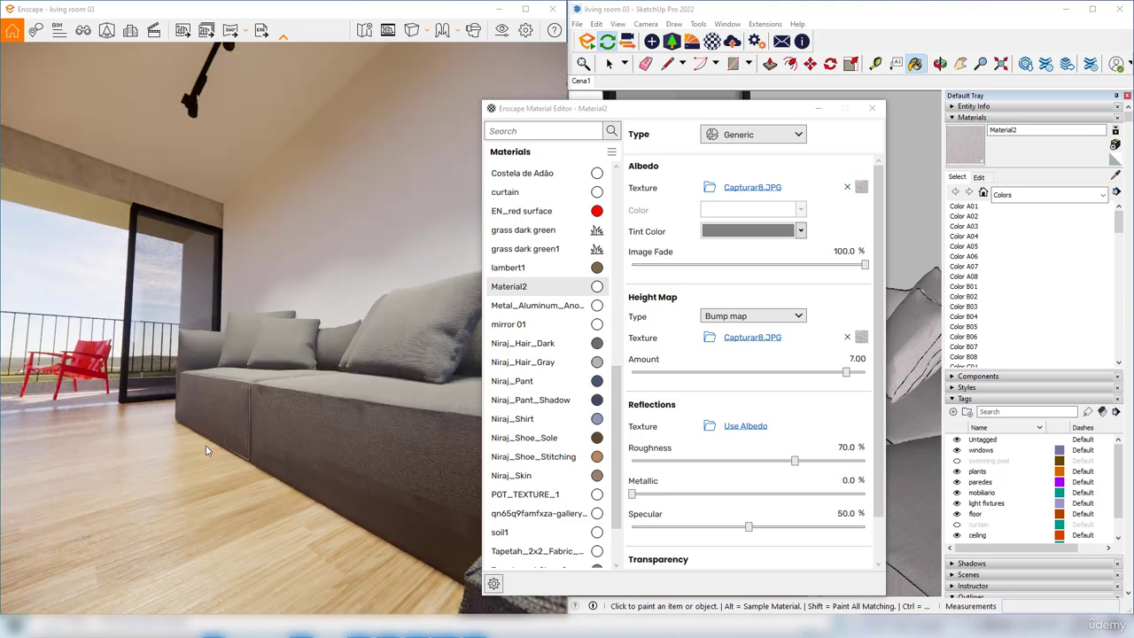
middle_click_drag(188, 379, 223, 370)
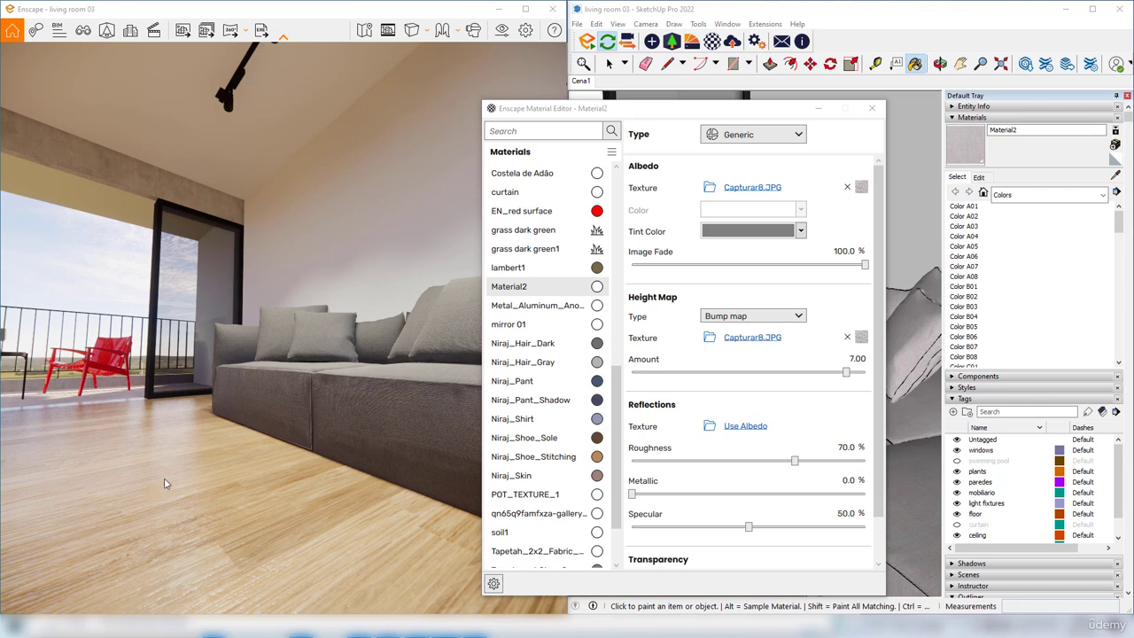